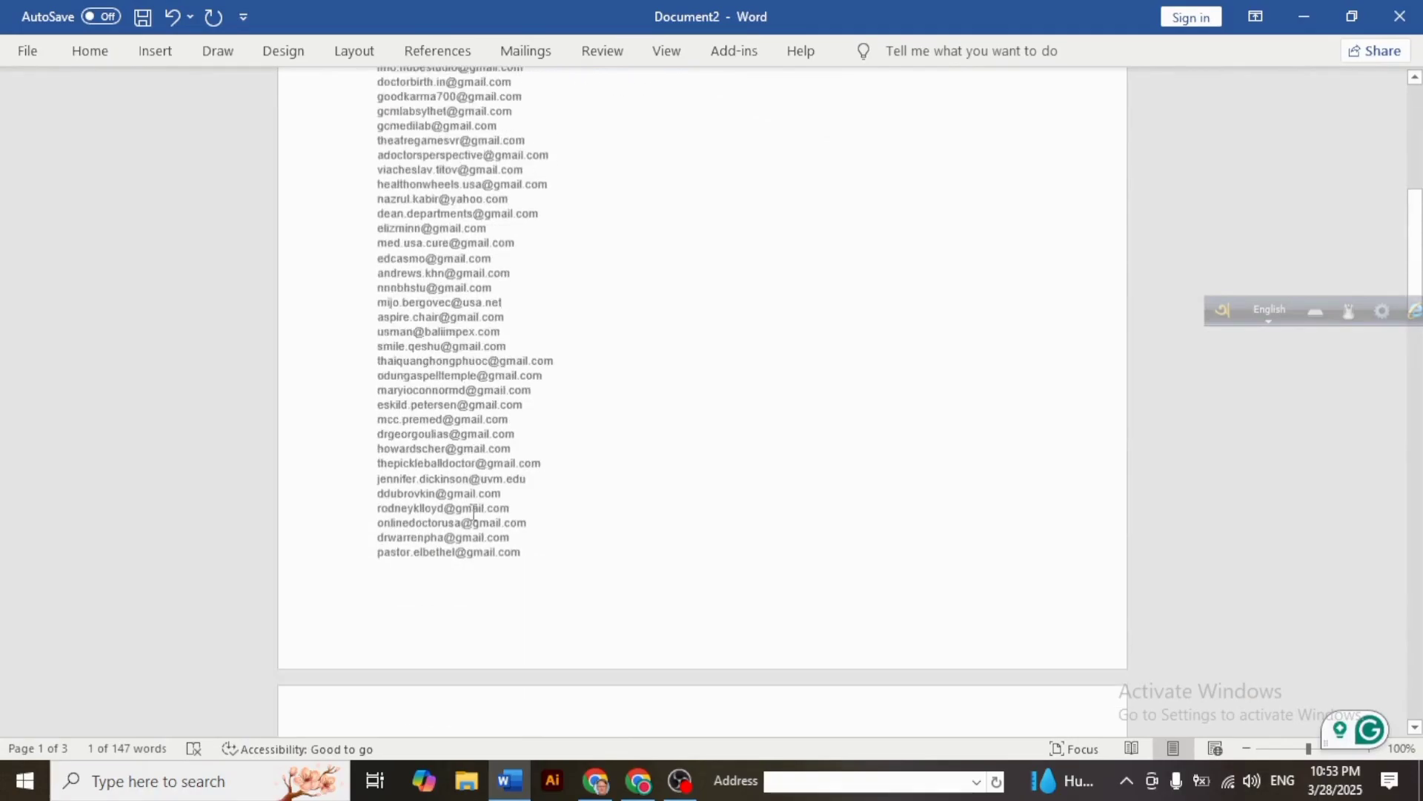
- Copy the hunter.io sign-up link from the Word document
{"action": "scroll", "coordinate": [470, 517], "scroll_direction": "up", "scroll_amount": 15}
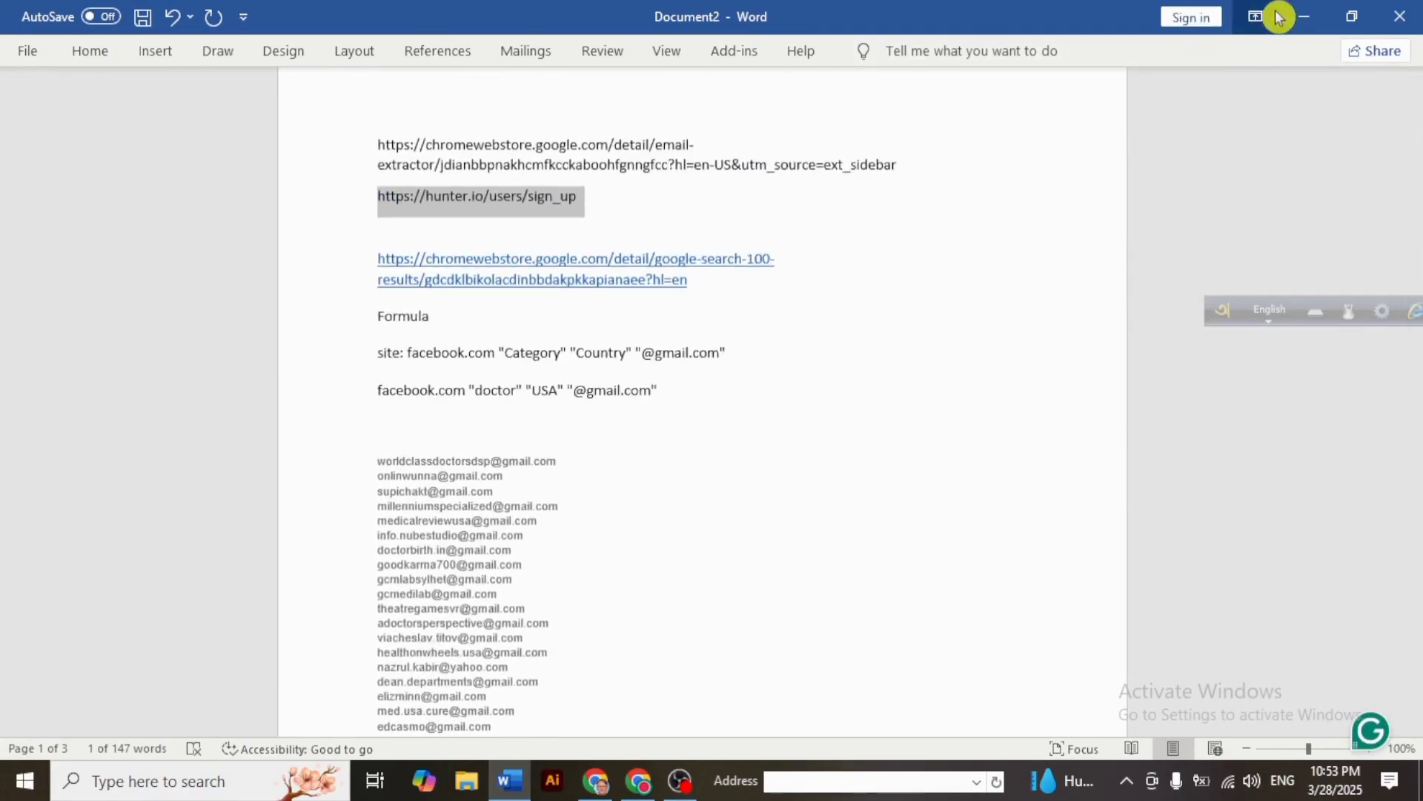
{"action": "left_click", "coordinate": [1304, 16]}
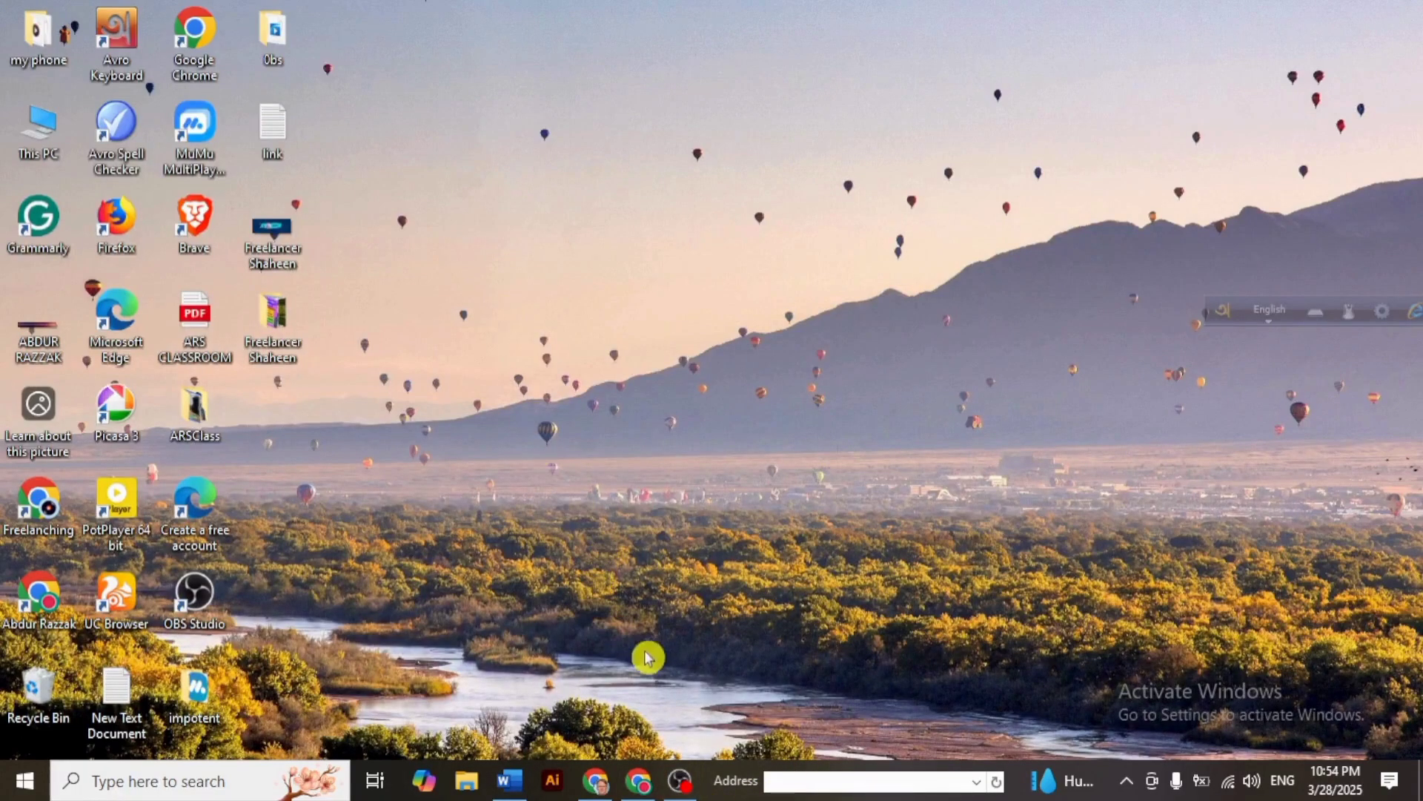
{"action": "mouse_move", "coordinate": [647, 783]}
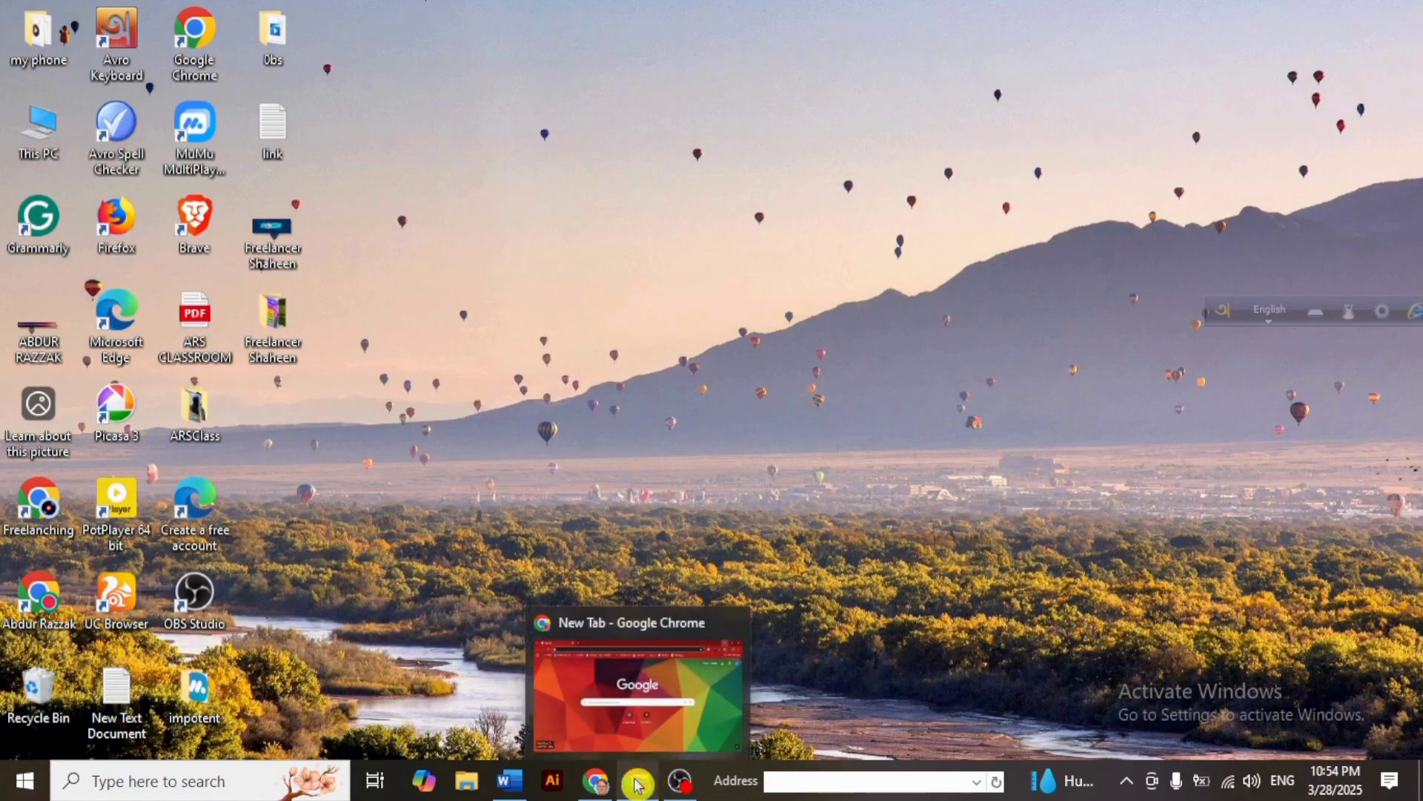
{"action": "left_click", "coordinate": [513, 781]}
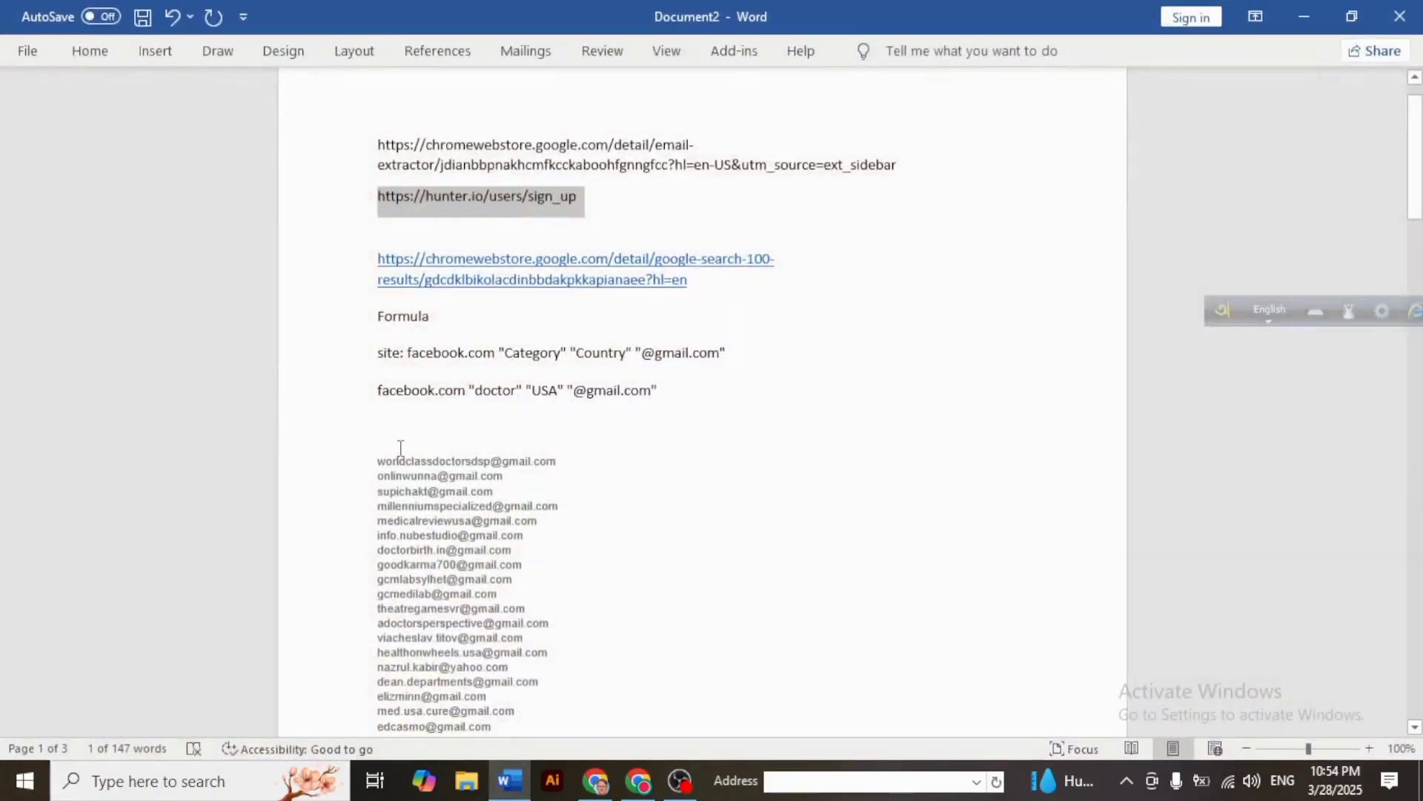
{"action": "right_click", "coordinate": [463, 203]}
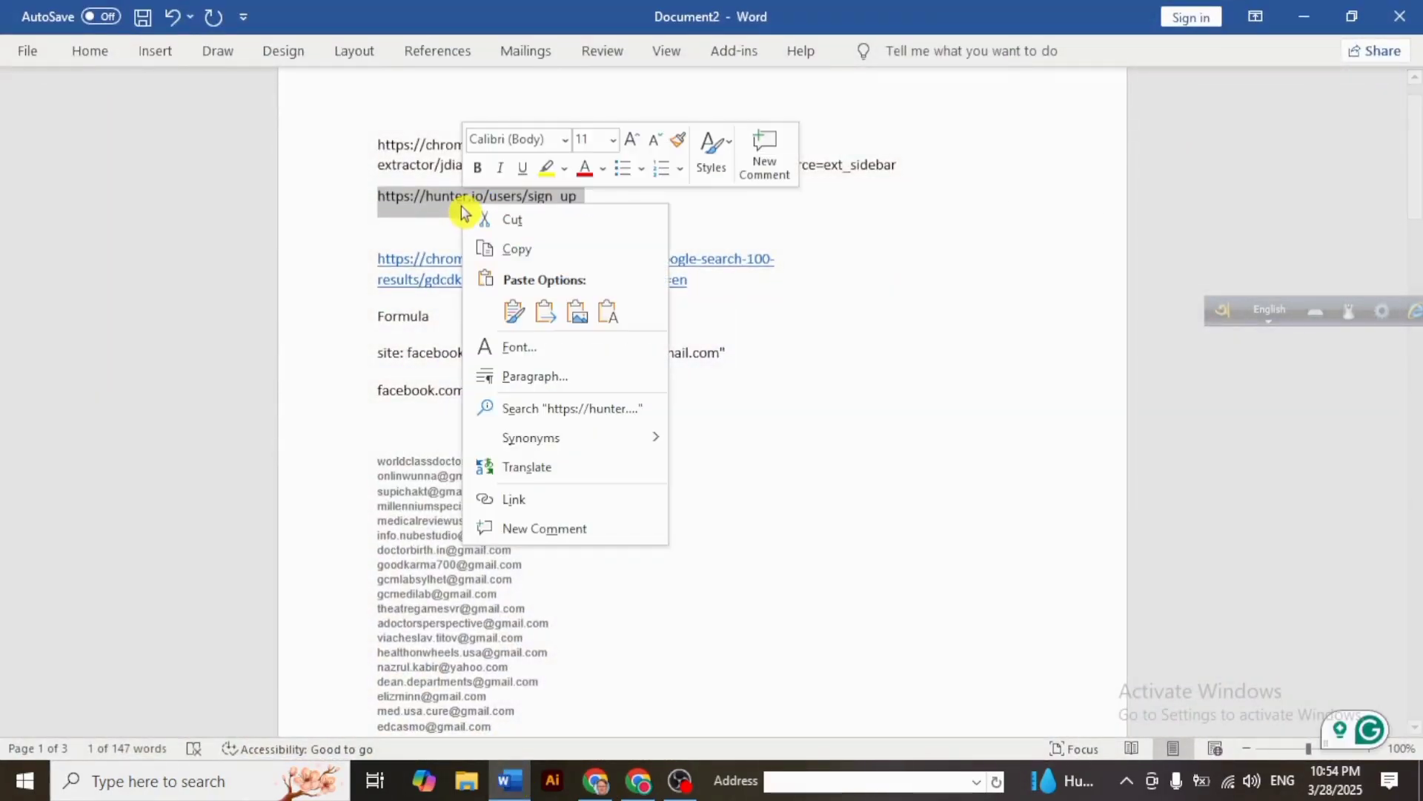
{"action": "left_click", "coordinate": [539, 249]}
- Load the copied sign-up link in Chrome and go to the Log in page
{"action": "left_click", "coordinate": [1294, 18]}
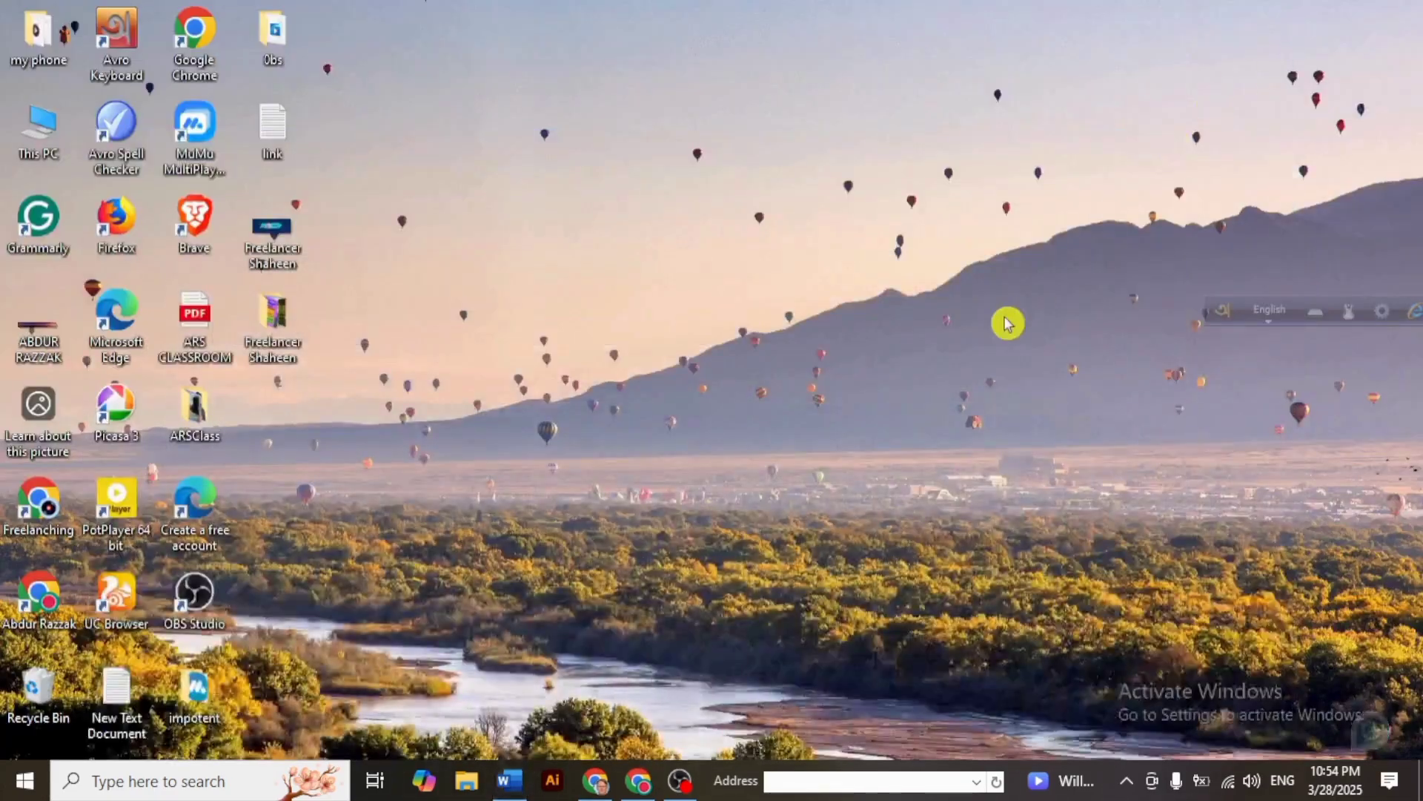
{"action": "left_click", "coordinate": [639, 782]}
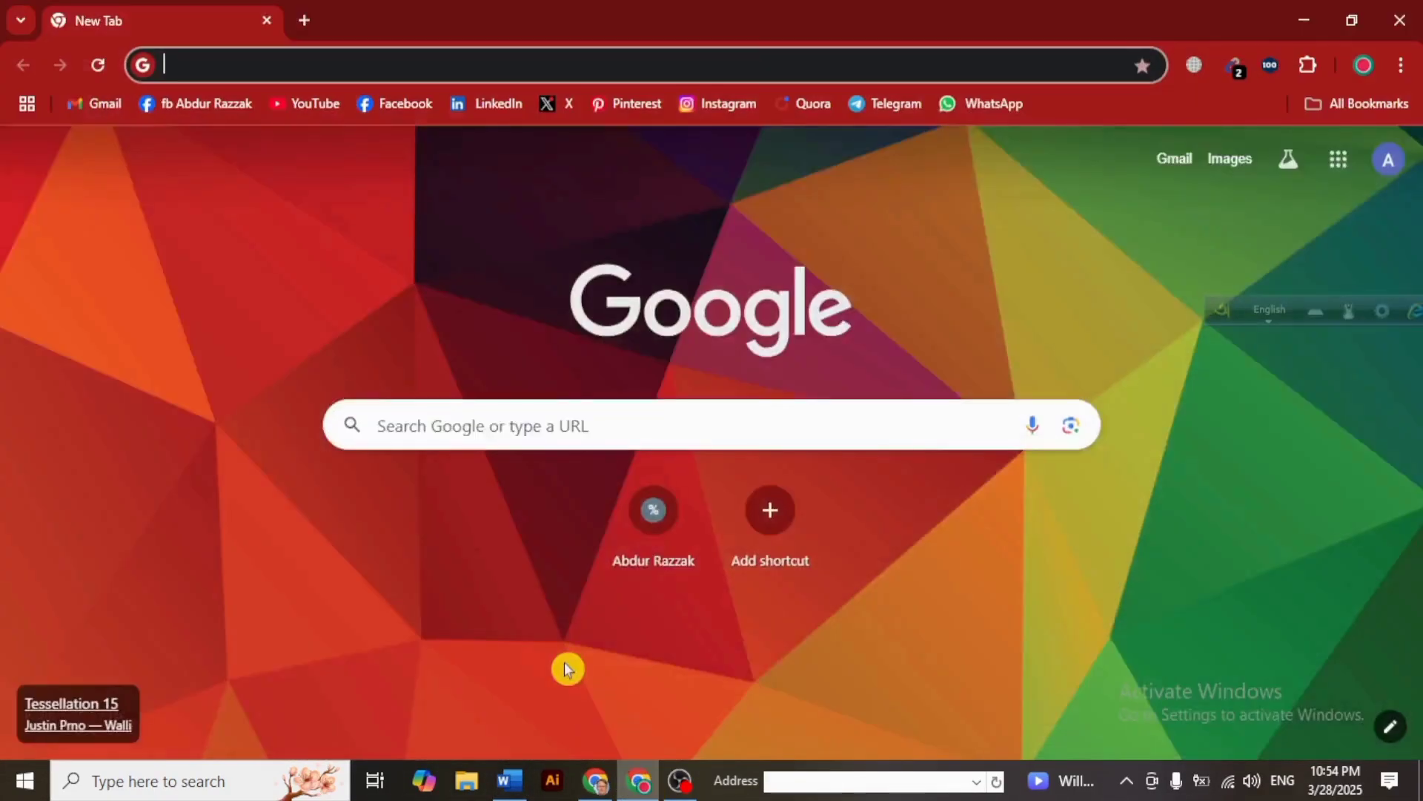
{"action": "left_click", "coordinate": [448, 68]}
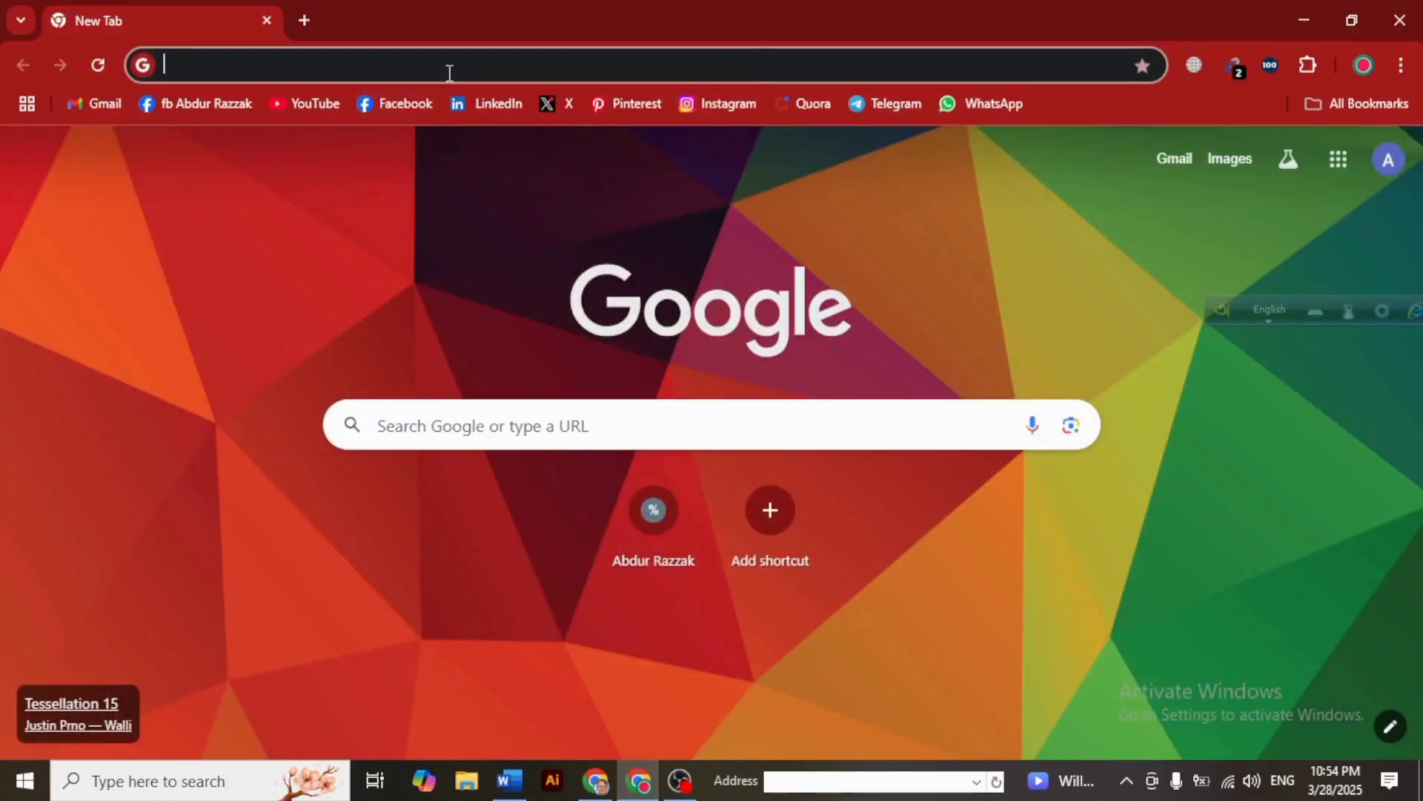
{"action": "right_click", "coordinate": [447, 71]}
{"action": "left_click", "coordinate": [630, 292]}
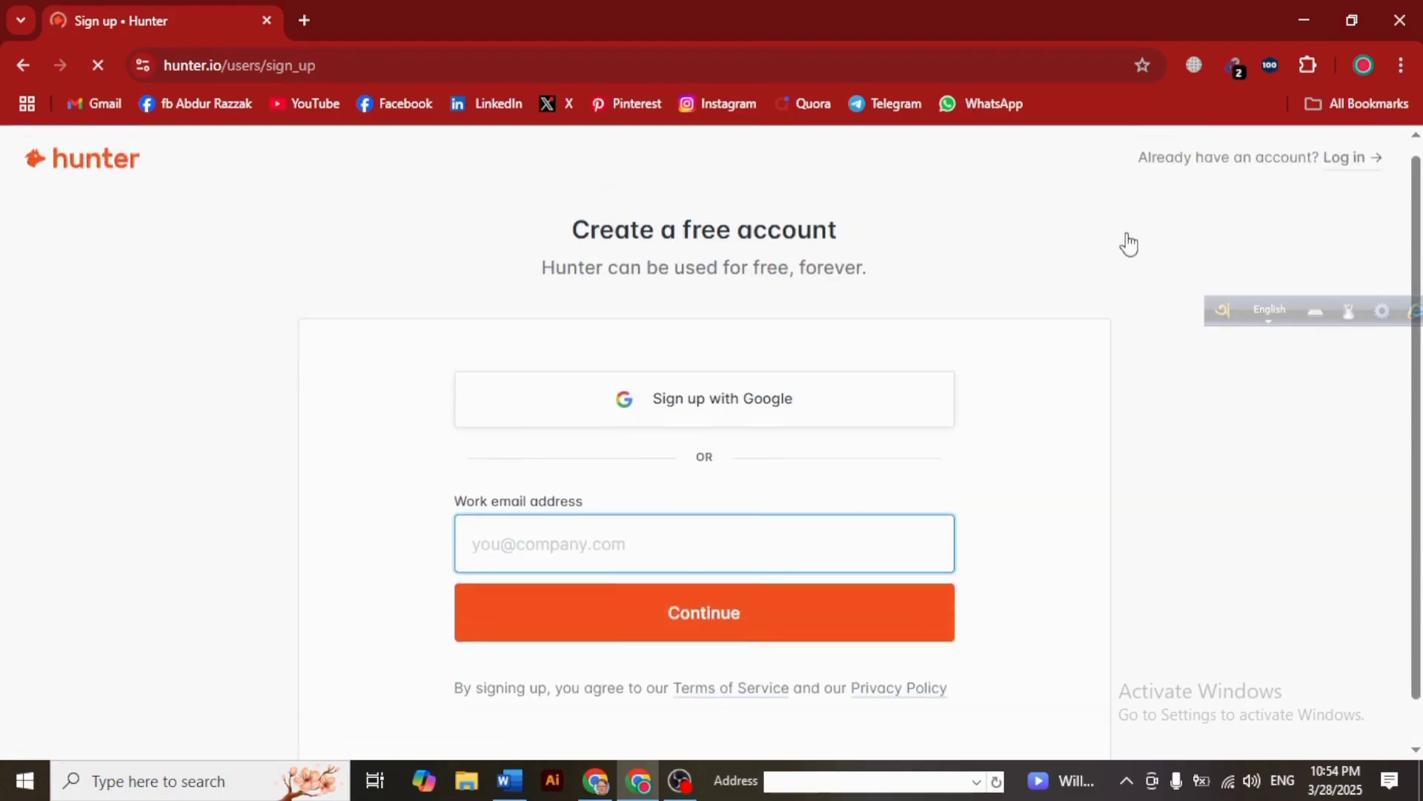
{"action": "left_click", "coordinate": [1344, 172]}
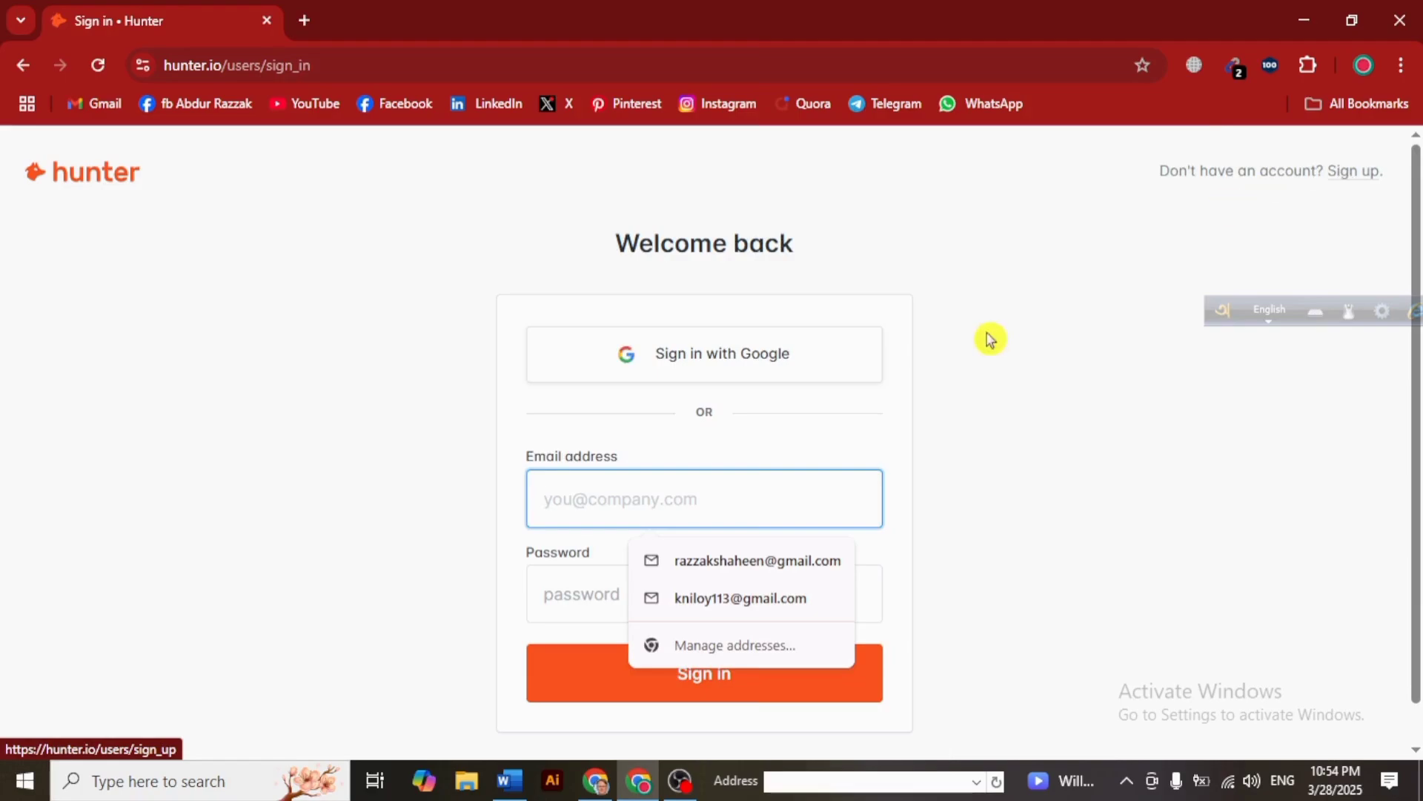
- Sign in with the Google account, then copy the selected email list from Word
{"action": "left_click", "coordinate": [741, 346]}
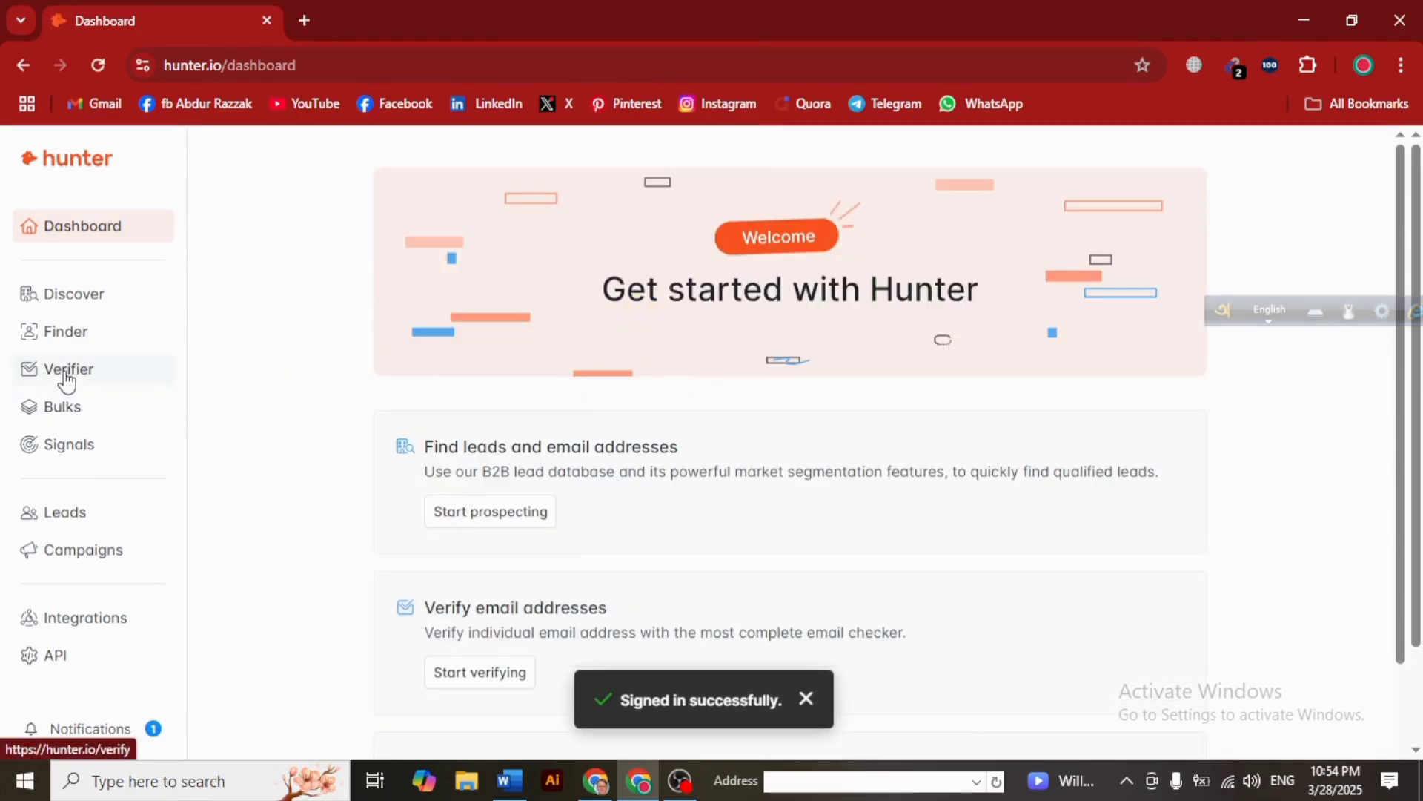
{"action": "left_click", "coordinate": [156, 377]}
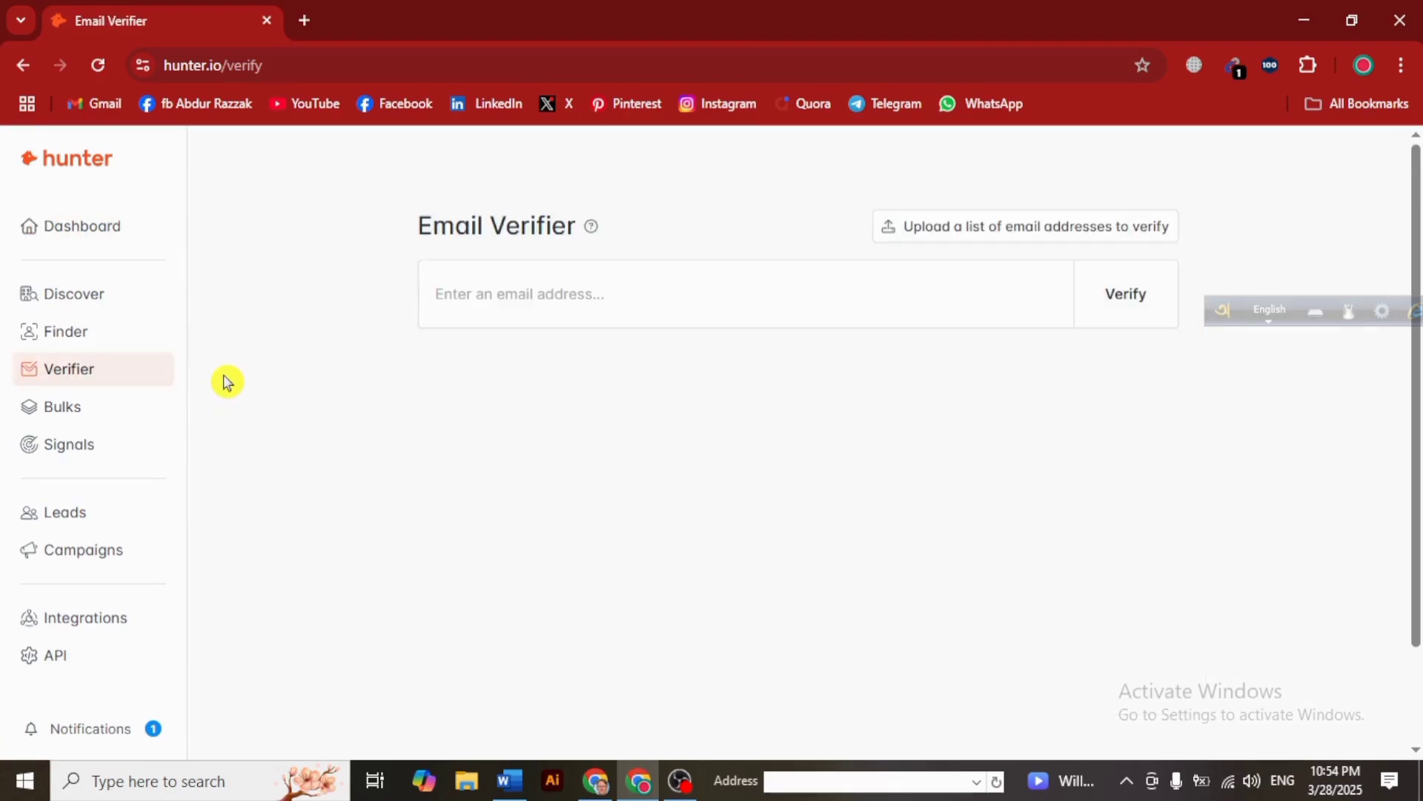
{"action": "left_click", "coordinate": [524, 769]}
{"action": "scroll", "coordinate": [538, 637], "scroll_direction": "down", "scroll_amount": 8}
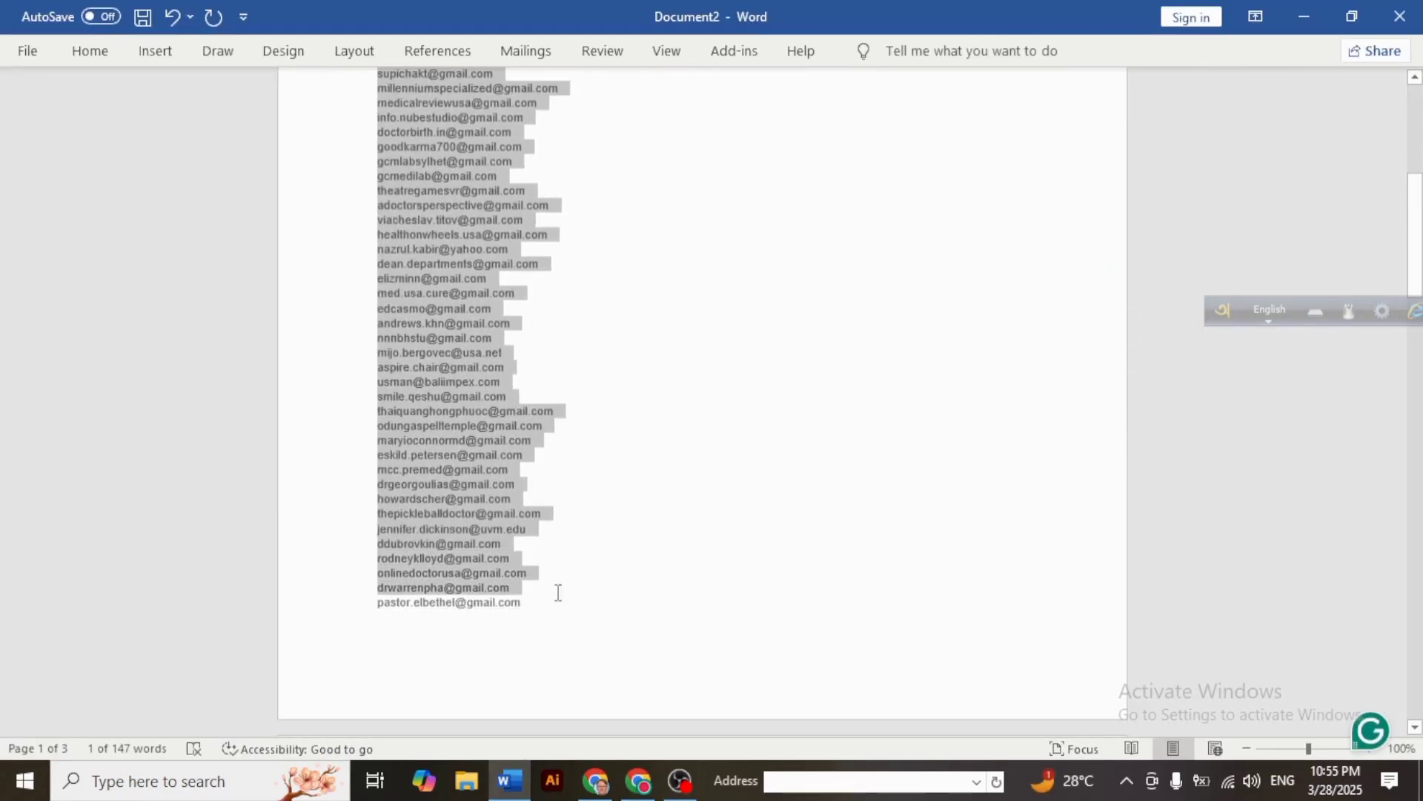
{"action": "right_click", "coordinate": [475, 567]}
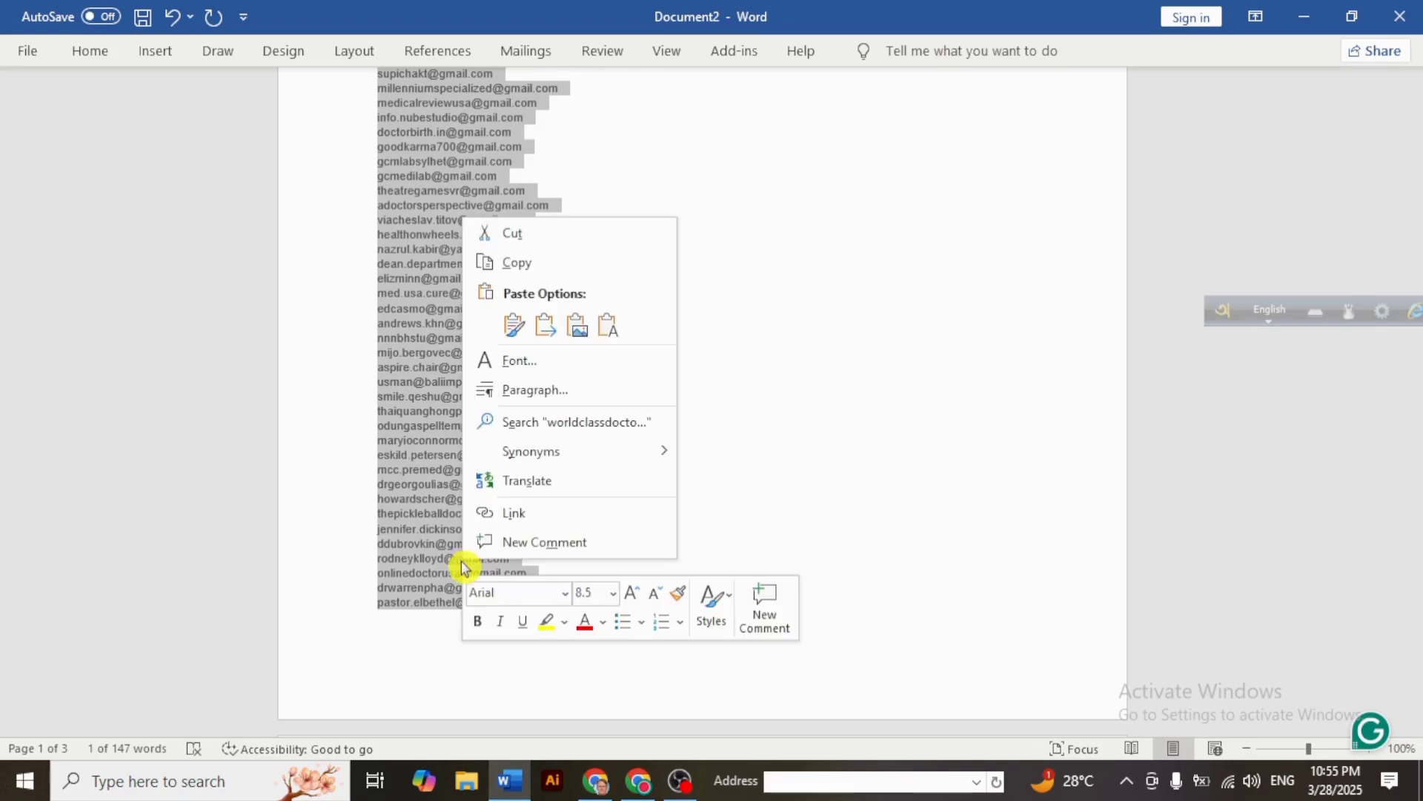
{"action": "left_click", "coordinate": [517, 265]}
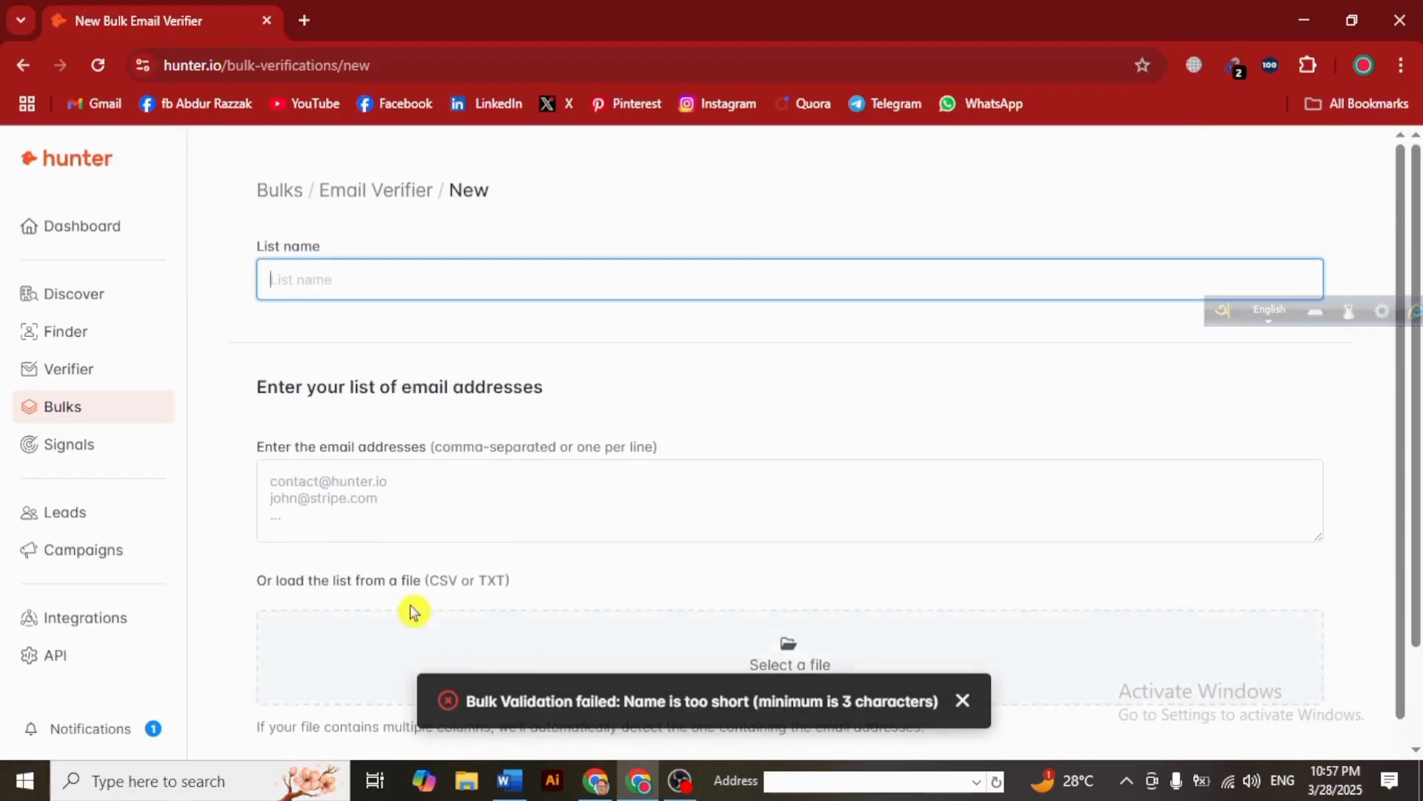
- Name the new bulk verification list 'Ab'
{"action": "left_click", "coordinate": [323, 277]}
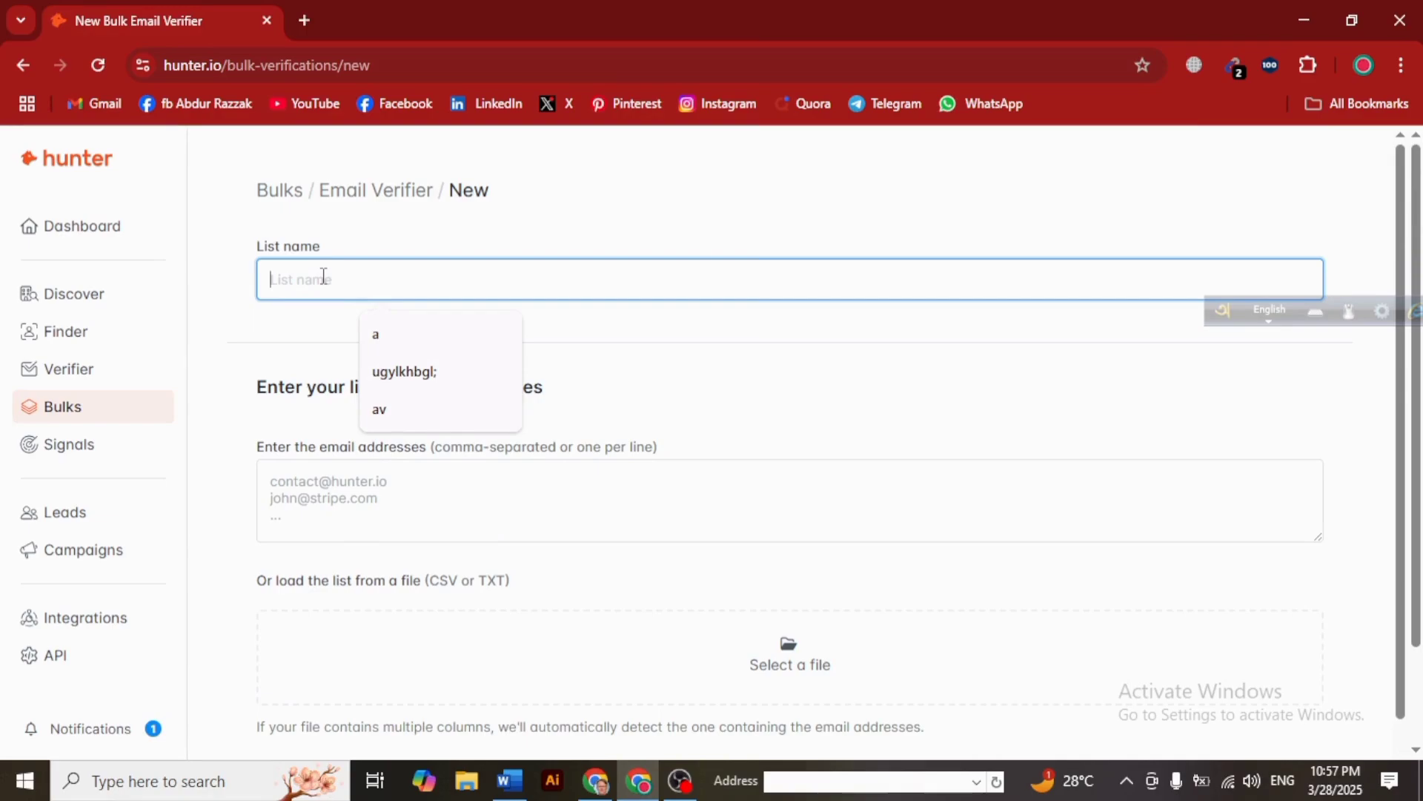
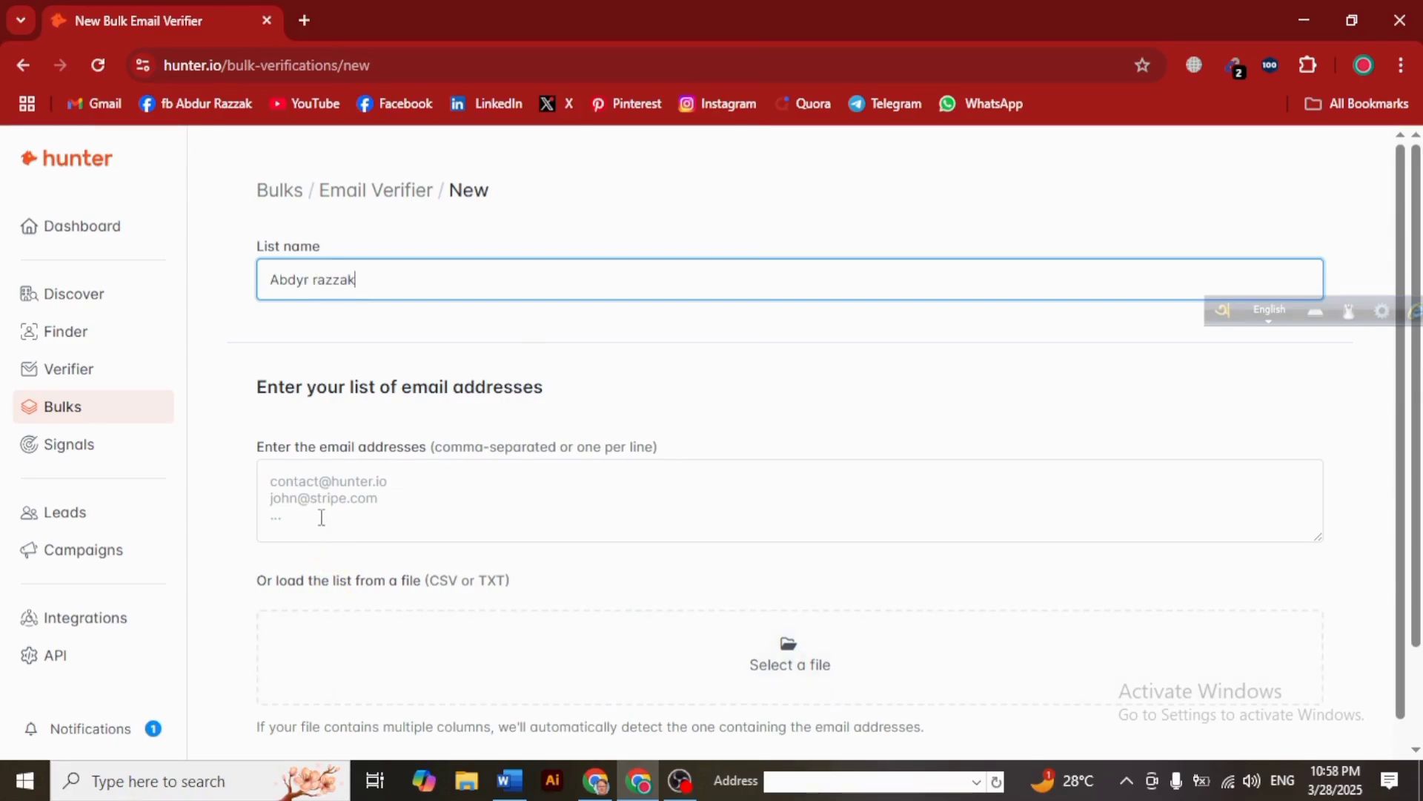
{"action": "left_click", "coordinate": [311, 489]}
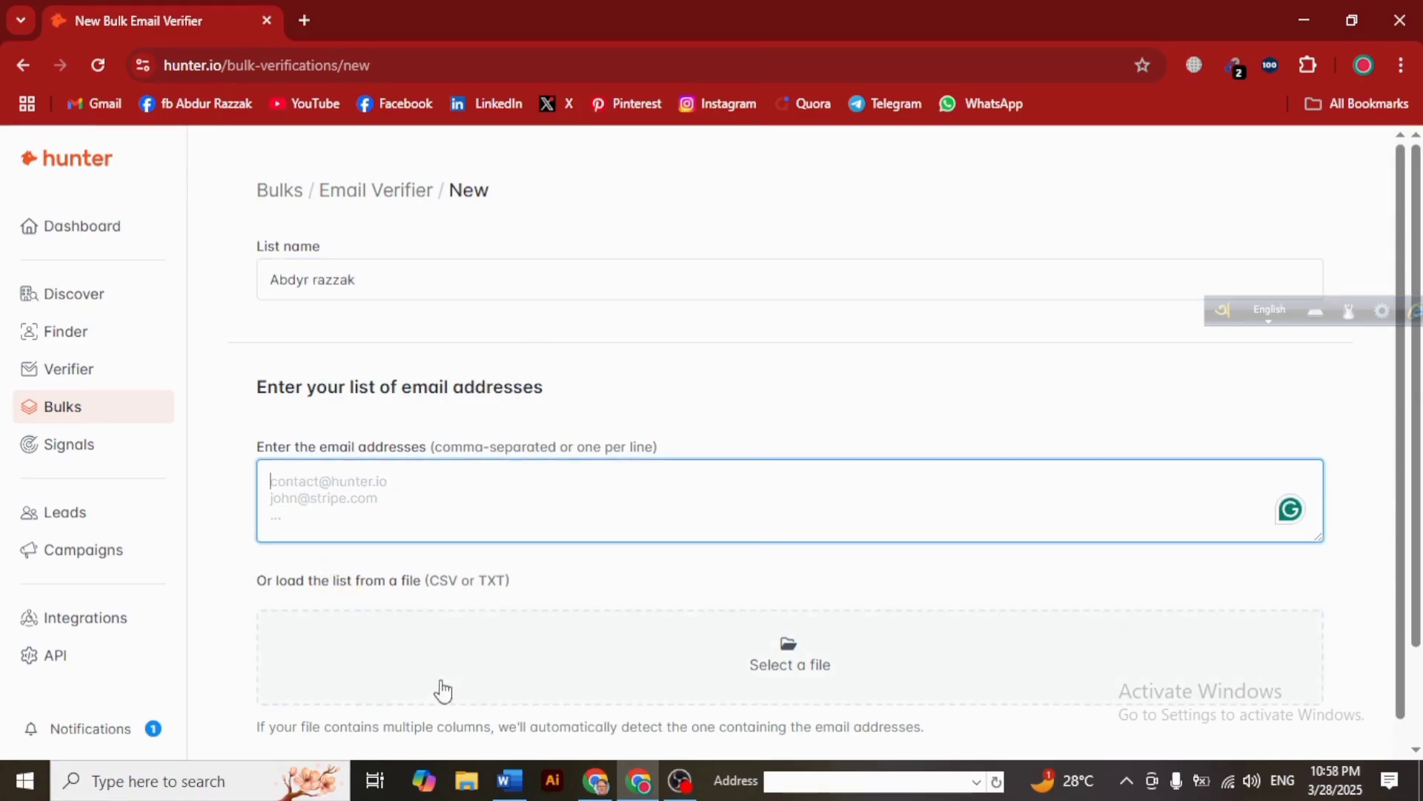
- Copy the selected email addresses from Word again for the email box
{"action": "left_click", "coordinate": [511, 784]}
{"action": "right_click", "coordinate": [393, 403]}
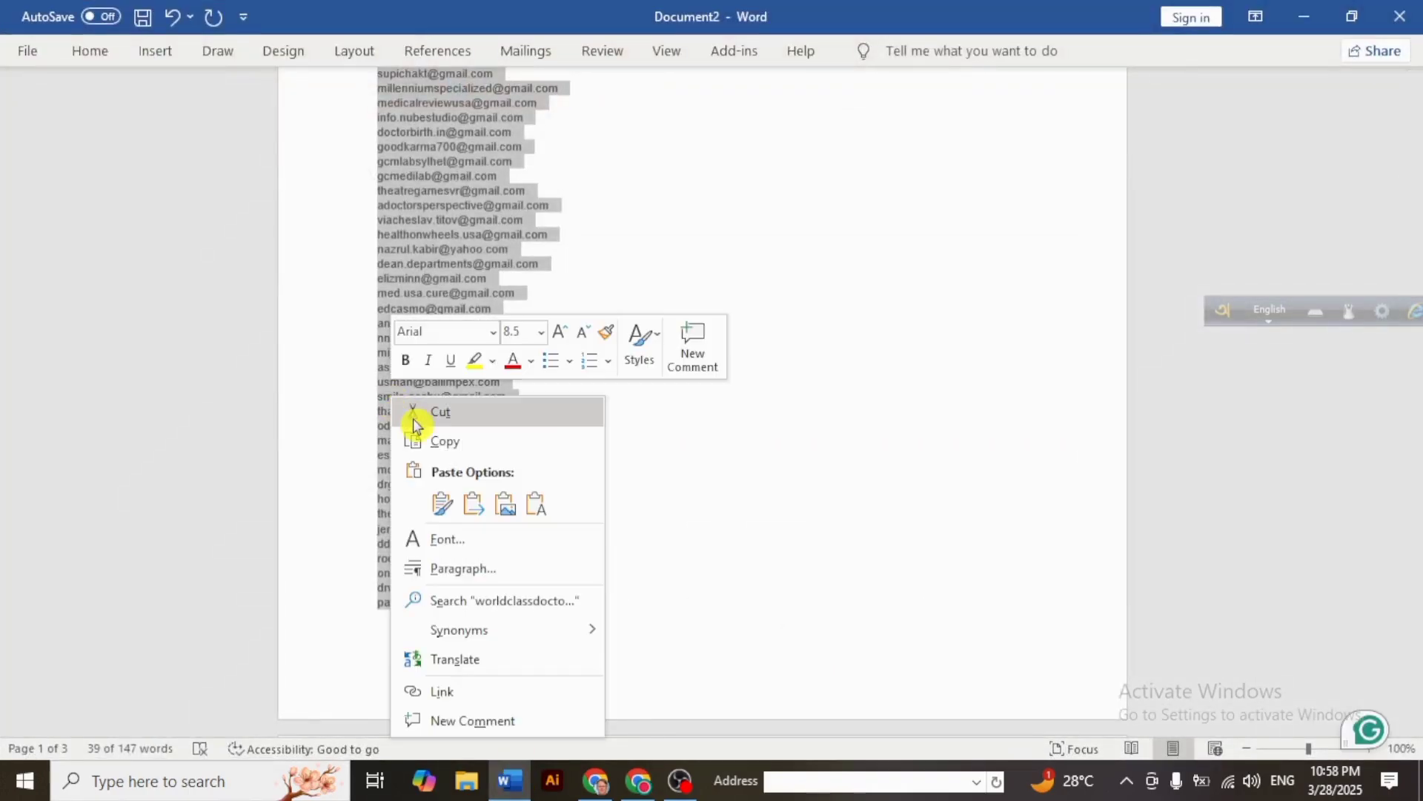
{"action": "left_click", "coordinate": [440, 443]}
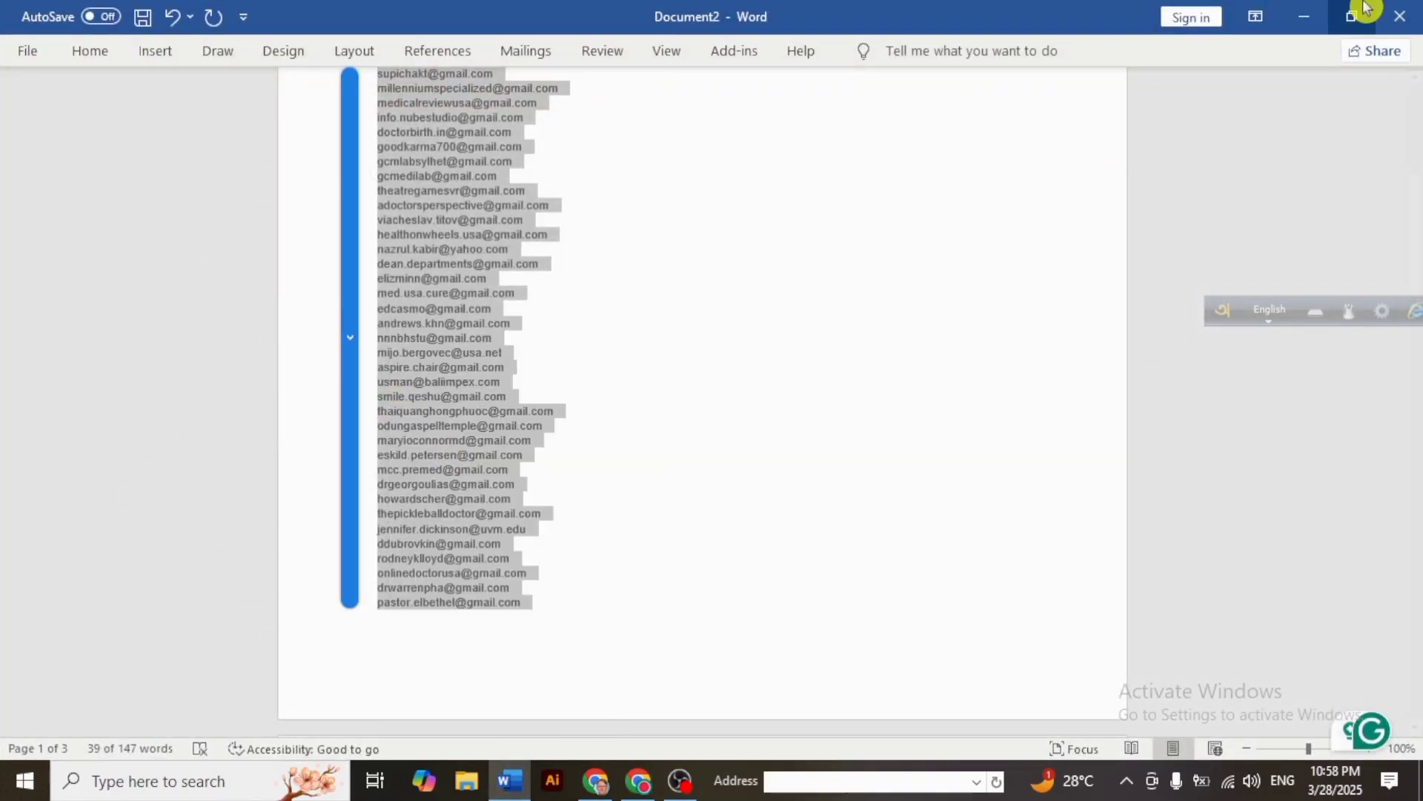
{"action": "left_click", "coordinate": [1304, 16]}
{"action": "left_click", "coordinate": [402, 498]}
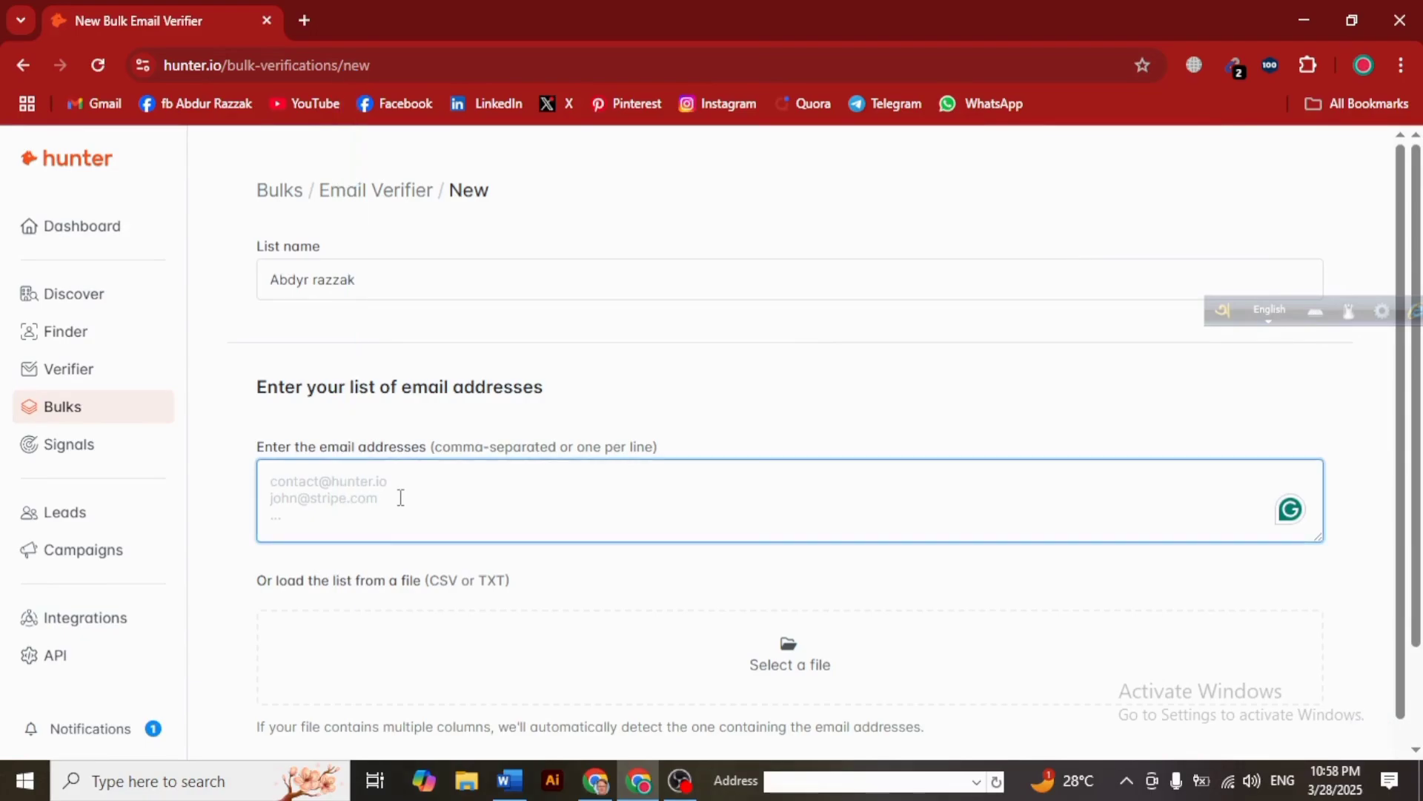
- Paste the 39 email addresses into the box and upload the list
{"action": "right_click", "coordinate": [401, 498]}
{"action": "left_click", "coordinate": [422, 476]}
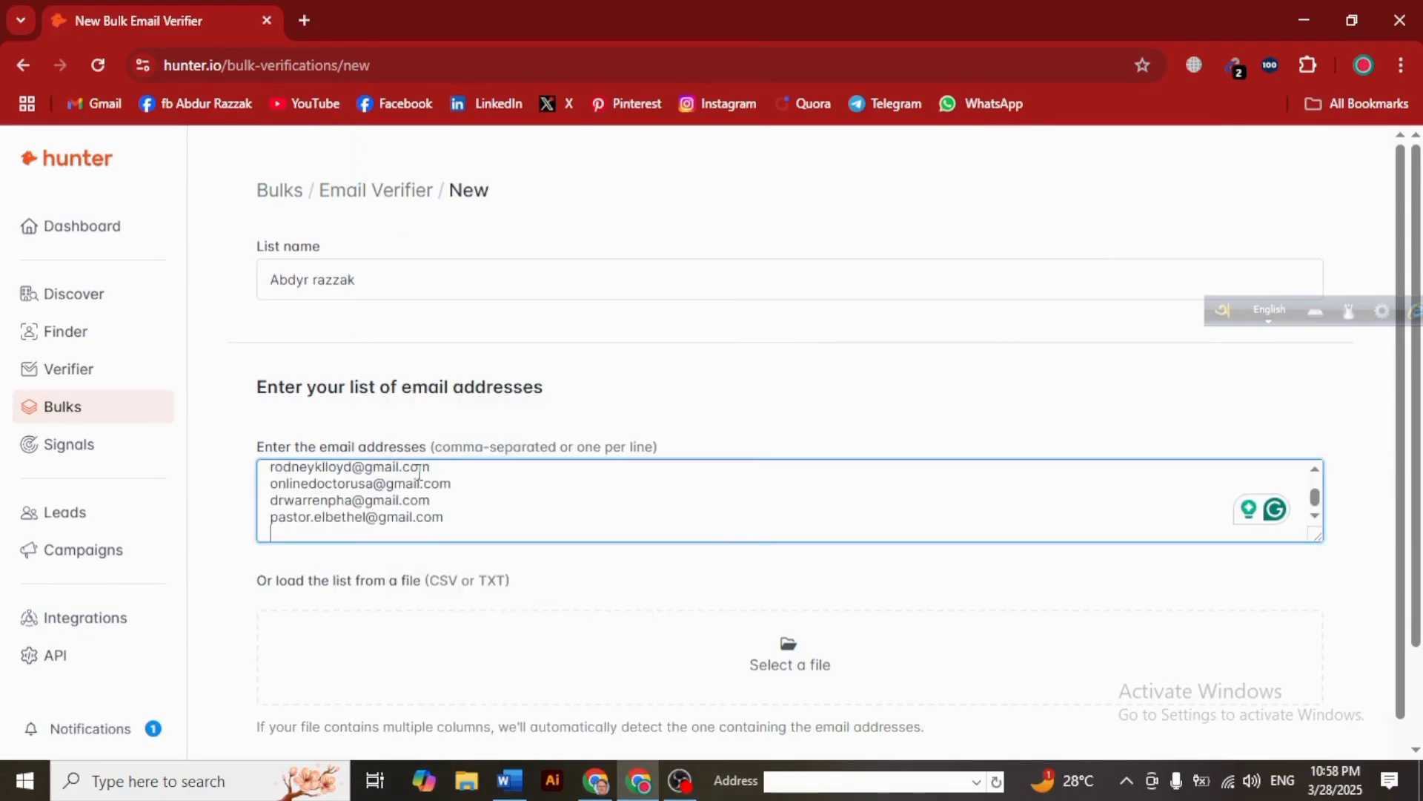
{"action": "scroll", "coordinate": [922, 473], "scroll_direction": "down", "scroll_amount": 5}
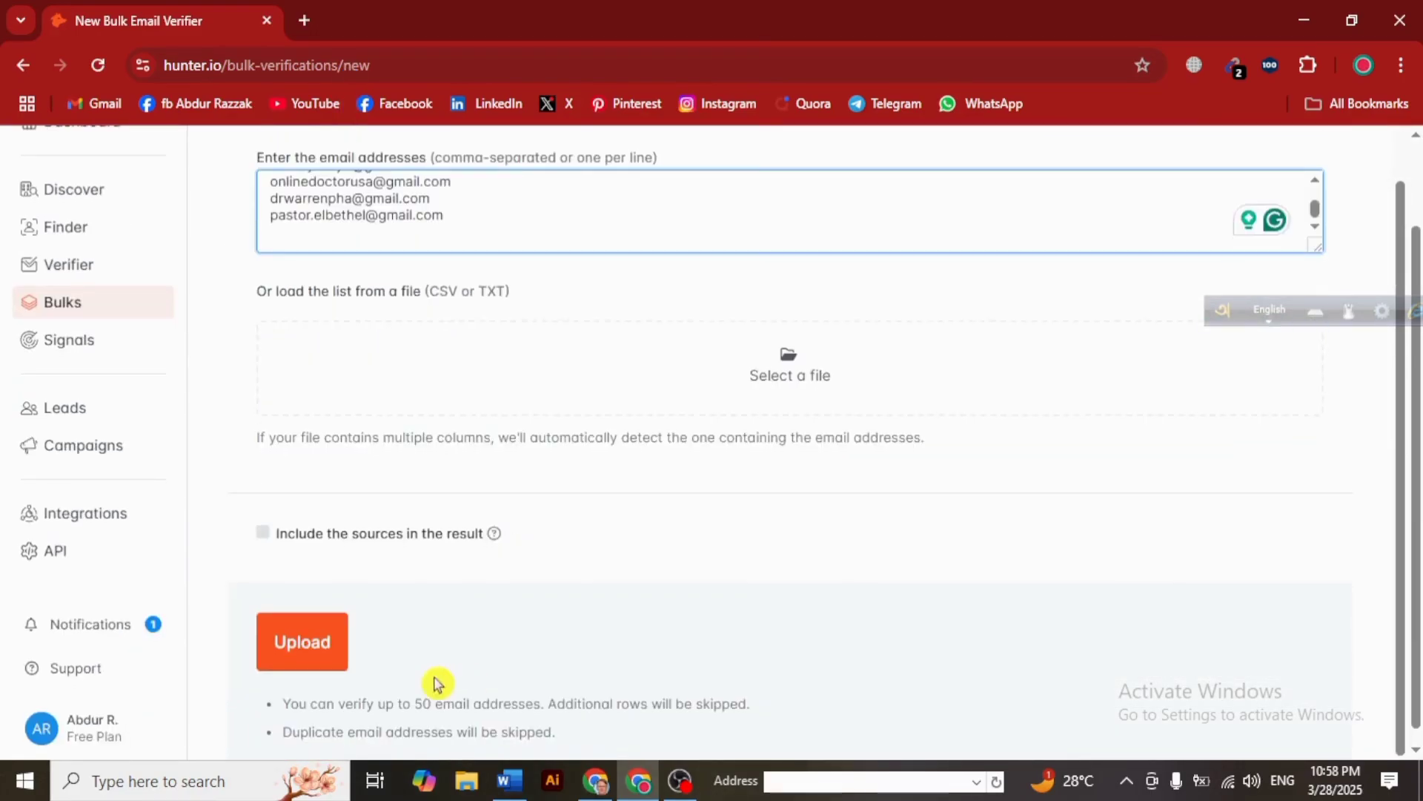
{"action": "left_click", "coordinate": [282, 642]}
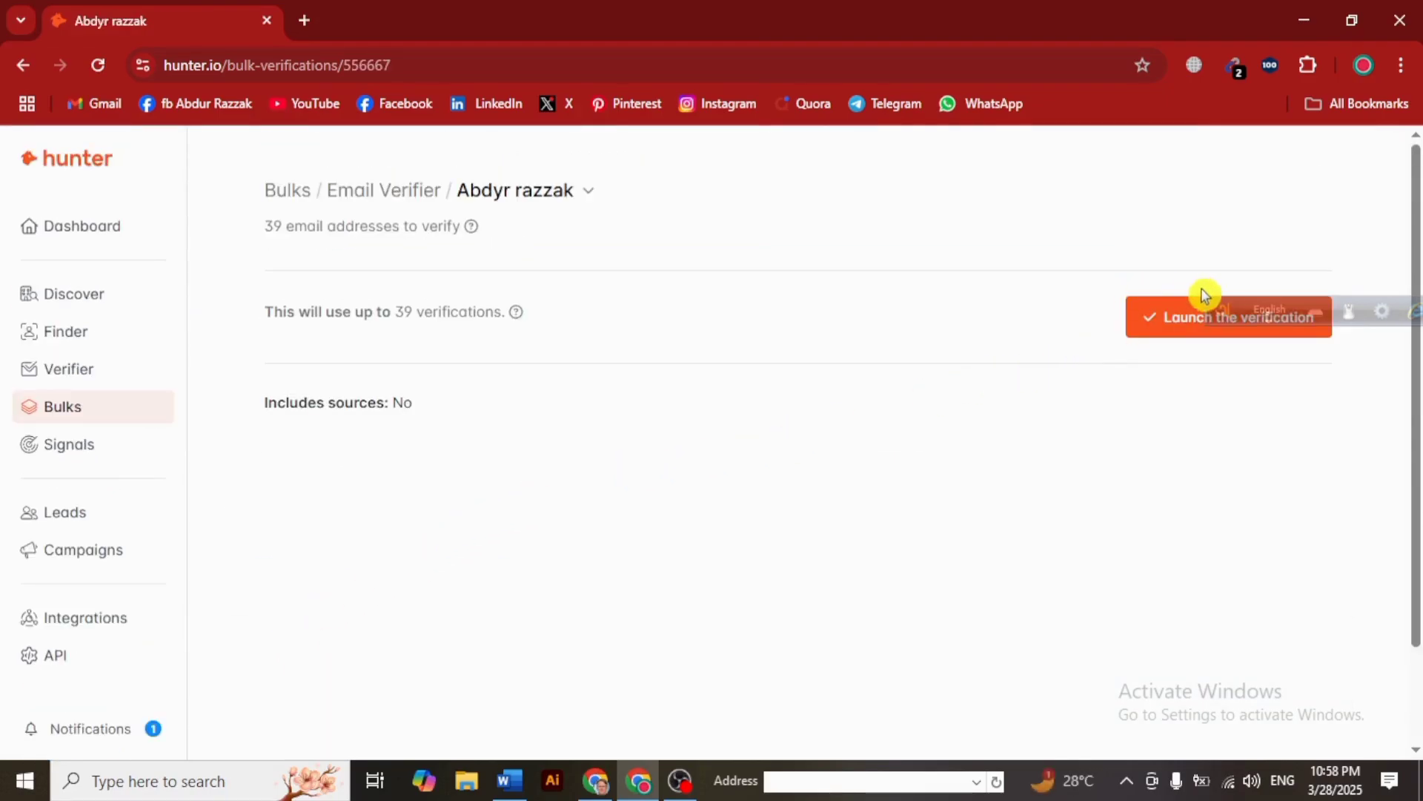
- Launch verification of the 39 uploaded addresses
{"action": "left_click_drag", "start_coordinate": [1232, 309], "coordinate": [1140, 542]}
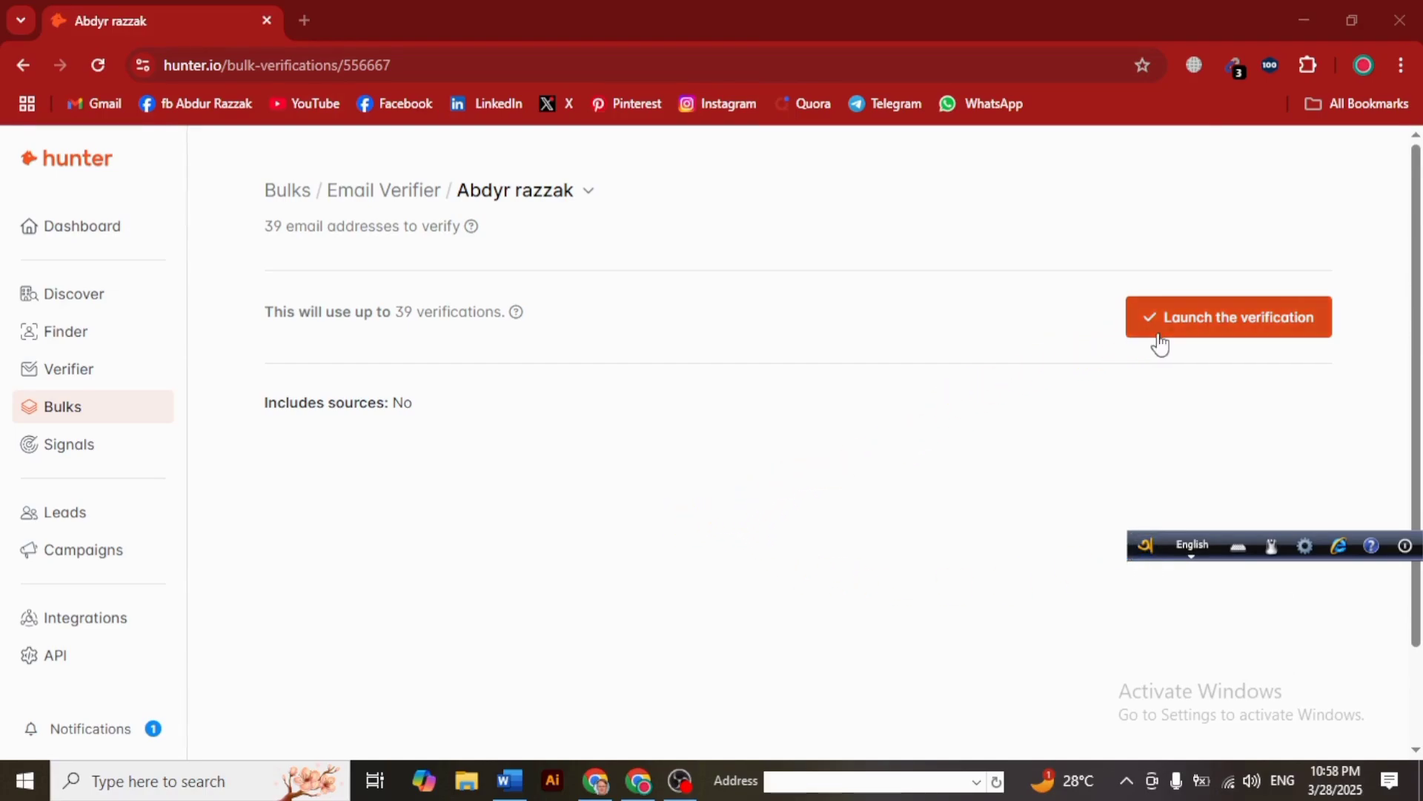
{"action": "left_click", "coordinate": [1199, 332]}
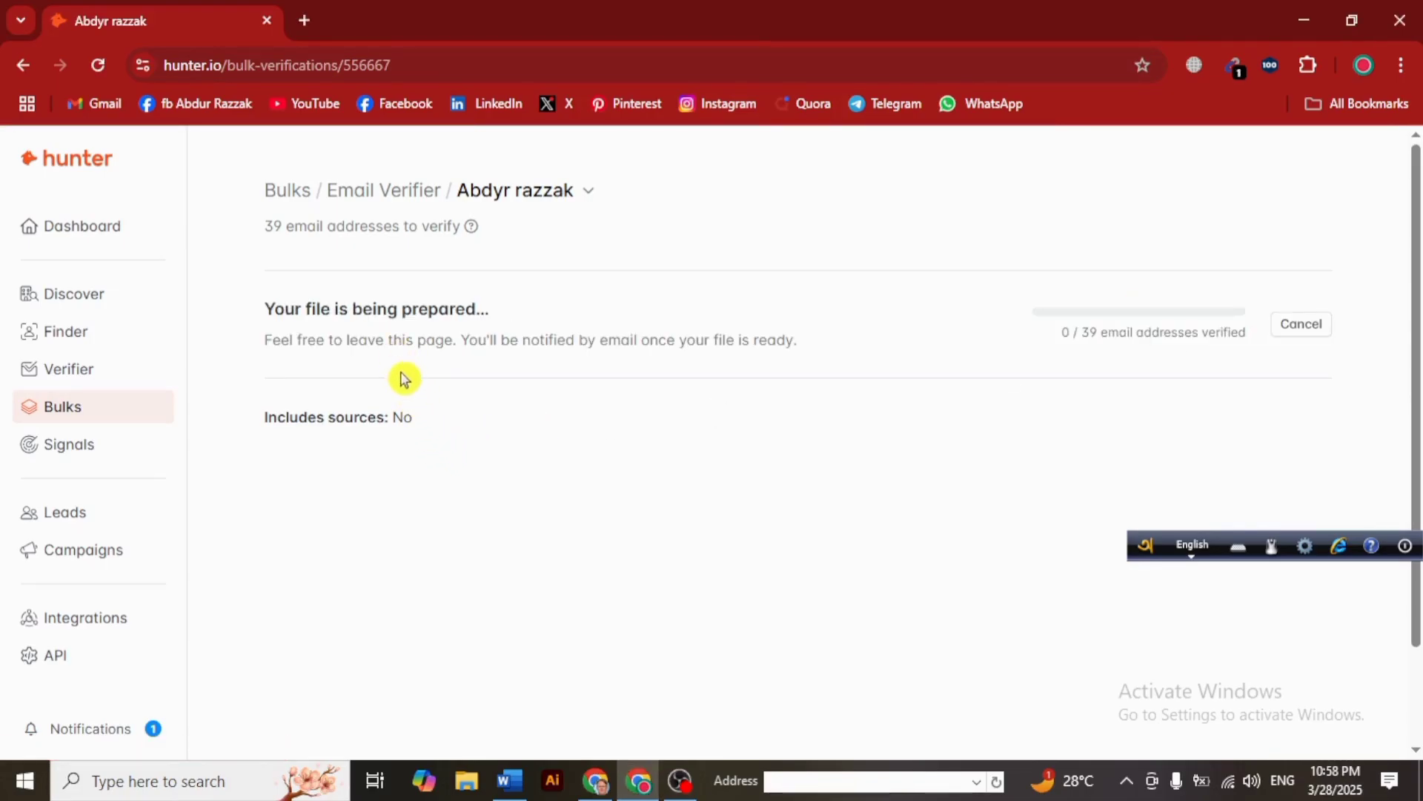
- Review the finished results: 35 valid, 1 accept-all, 3 invalid
{"action": "scroll", "coordinate": [519, 423], "scroll_direction": "down", "scroll_amount": 2}
{"action": "scroll", "coordinate": [578, 436], "scroll_direction": "up", "scroll_amount": 1}
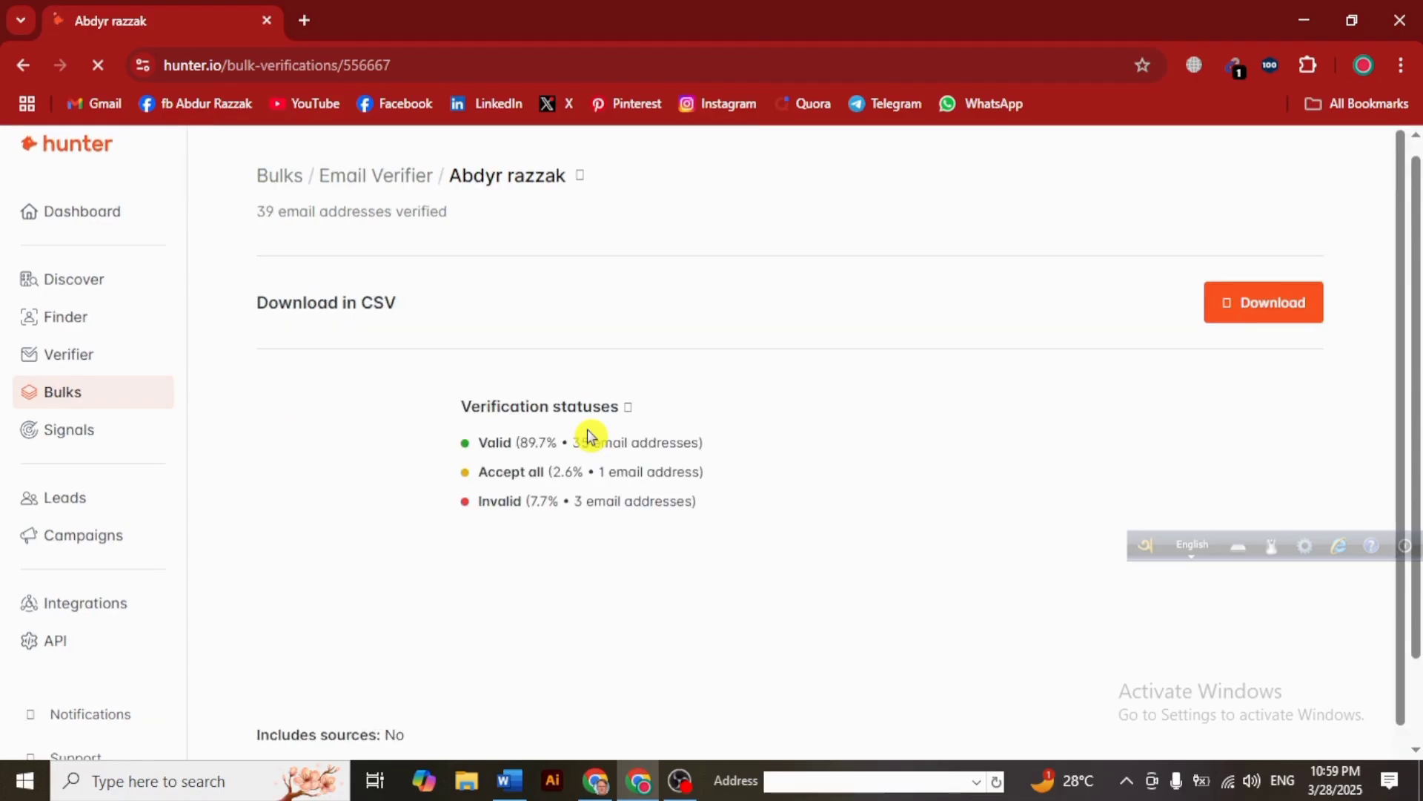
{"action": "scroll", "coordinate": [512, 482], "scroll_direction": "down", "scroll_amount": 2}
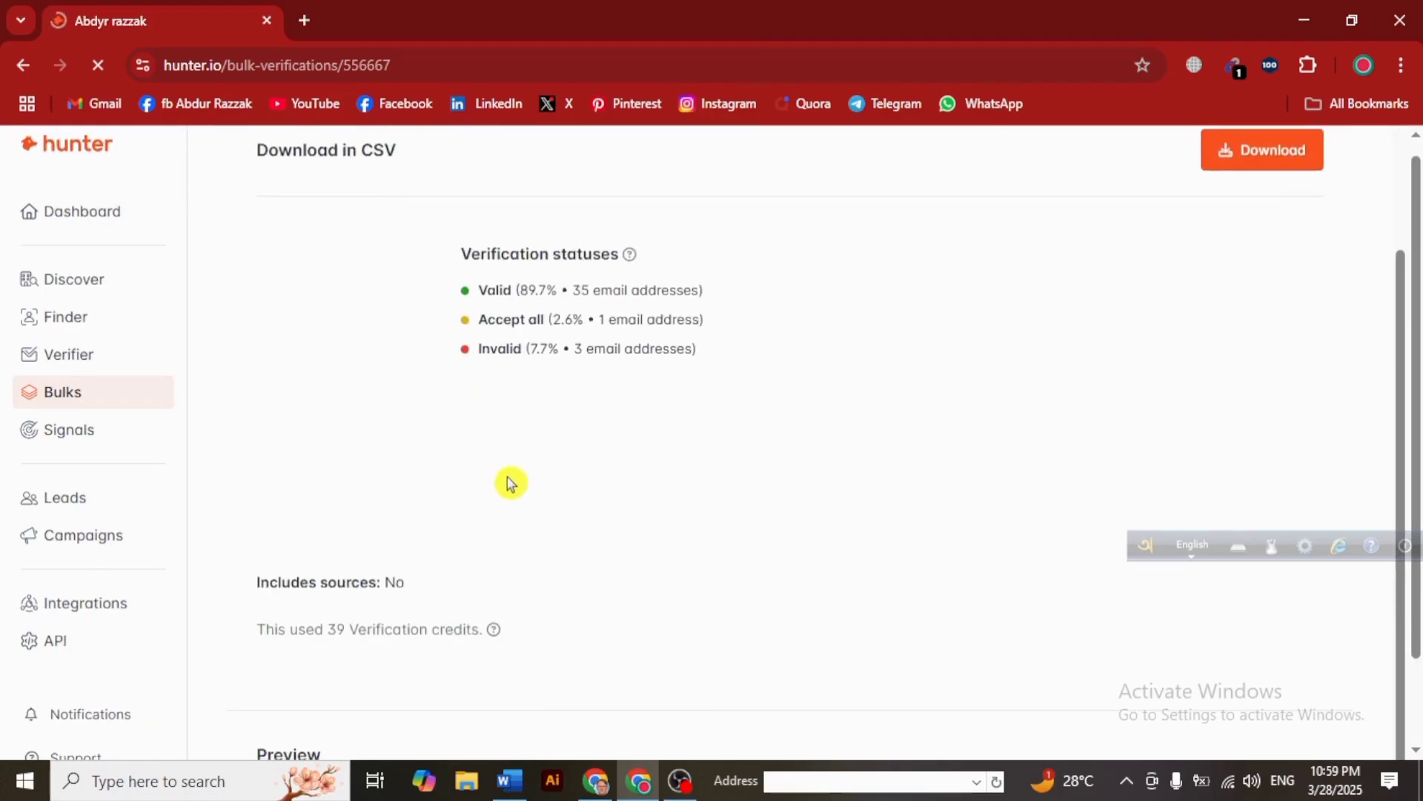
{"action": "scroll", "coordinate": [512, 482], "scroll_direction": "up", "scroll_amount": 2}
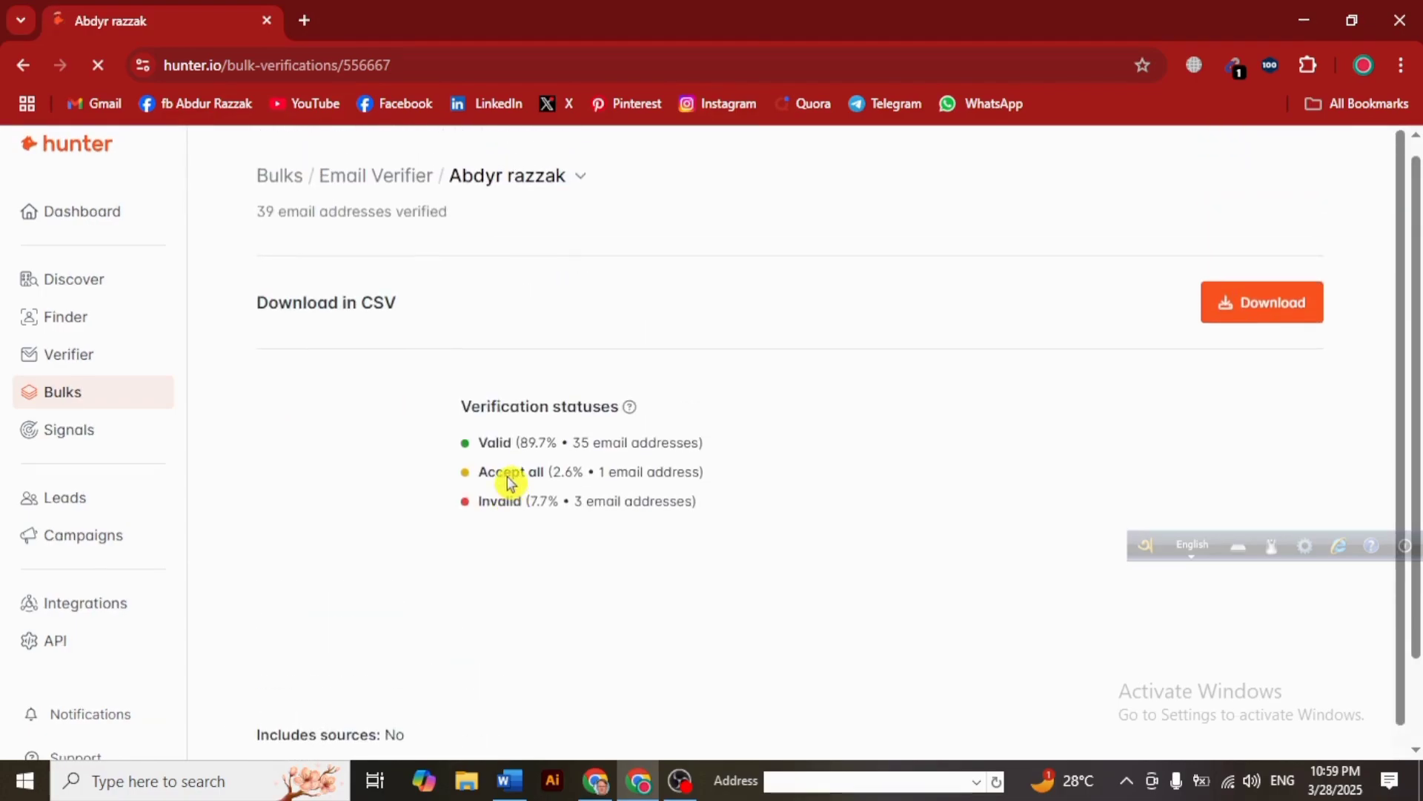
{"action": "left_click", "coordinate": [1262, 330]}
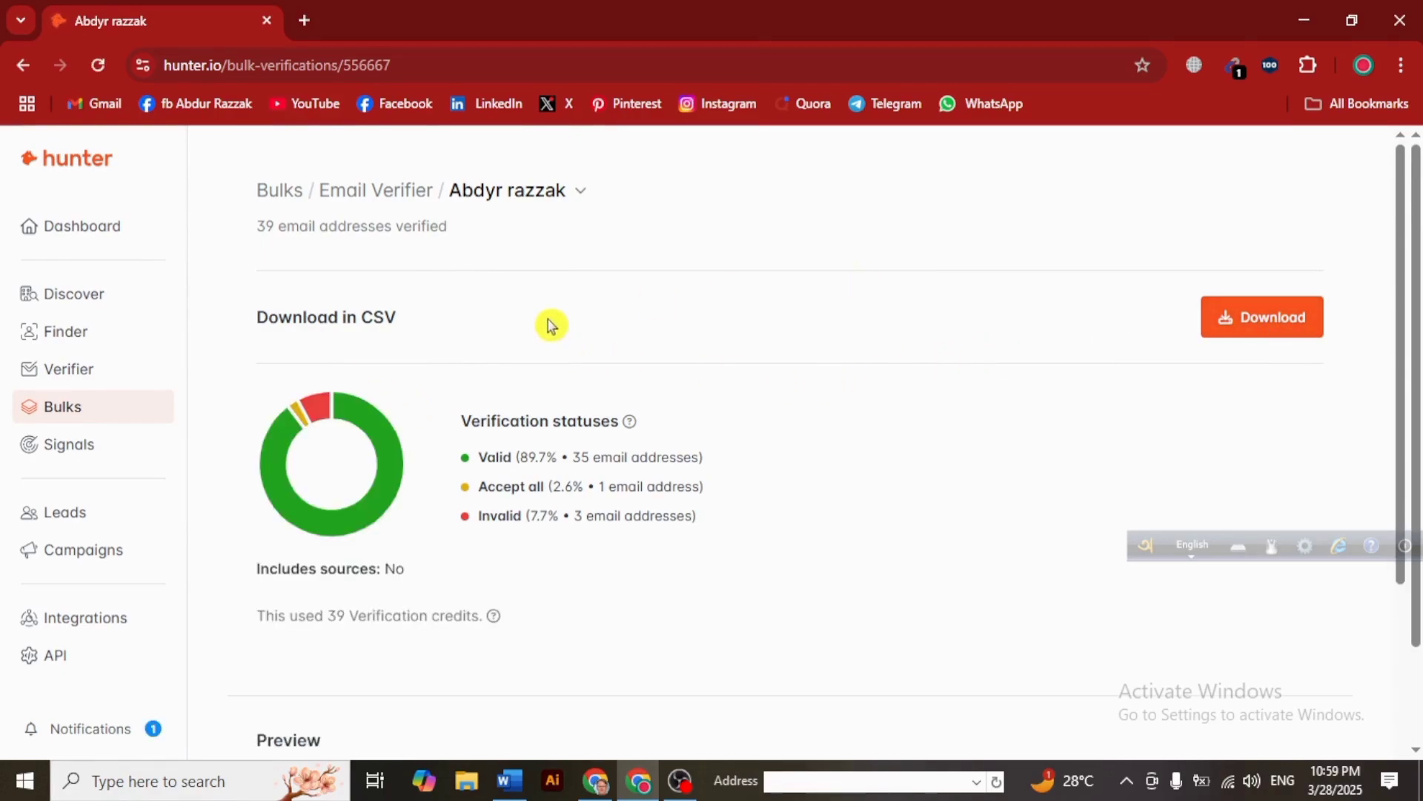
{"action": "scroll", "coordinate": [483, 397], "scroll_direction": "down", "scroll_amount": 3}
{"action": "scroll", "coordinate": [482, 415], "scroll_direction": "up", "scroll_amount": 3}
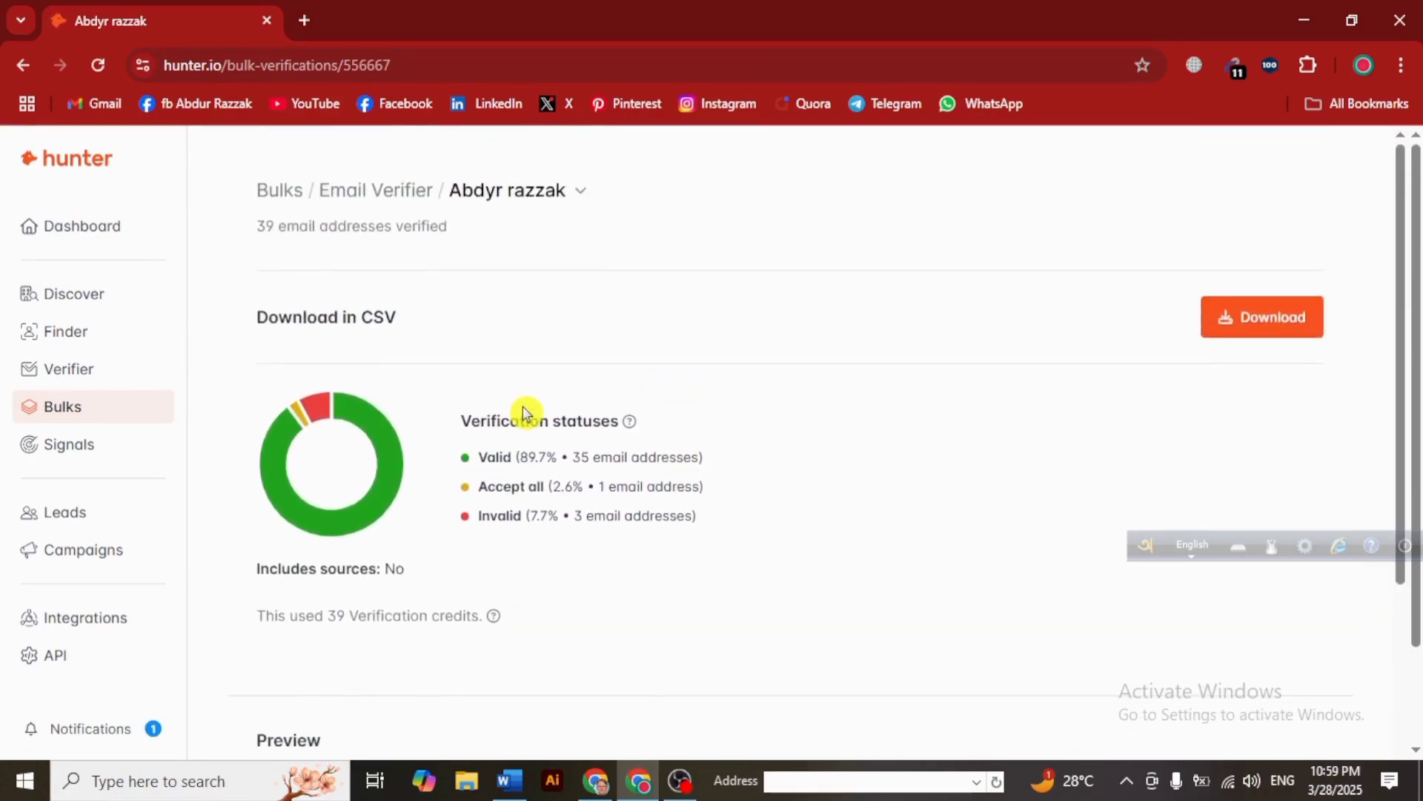
{"action": "scroll", "coordinate": [525, 413], "scroll_direction": "down", "scroll_amount": 1}
{"action": "scroll", "coordinate": [486, 421], "scroll_direction": "down", "scroll_amount": 5}
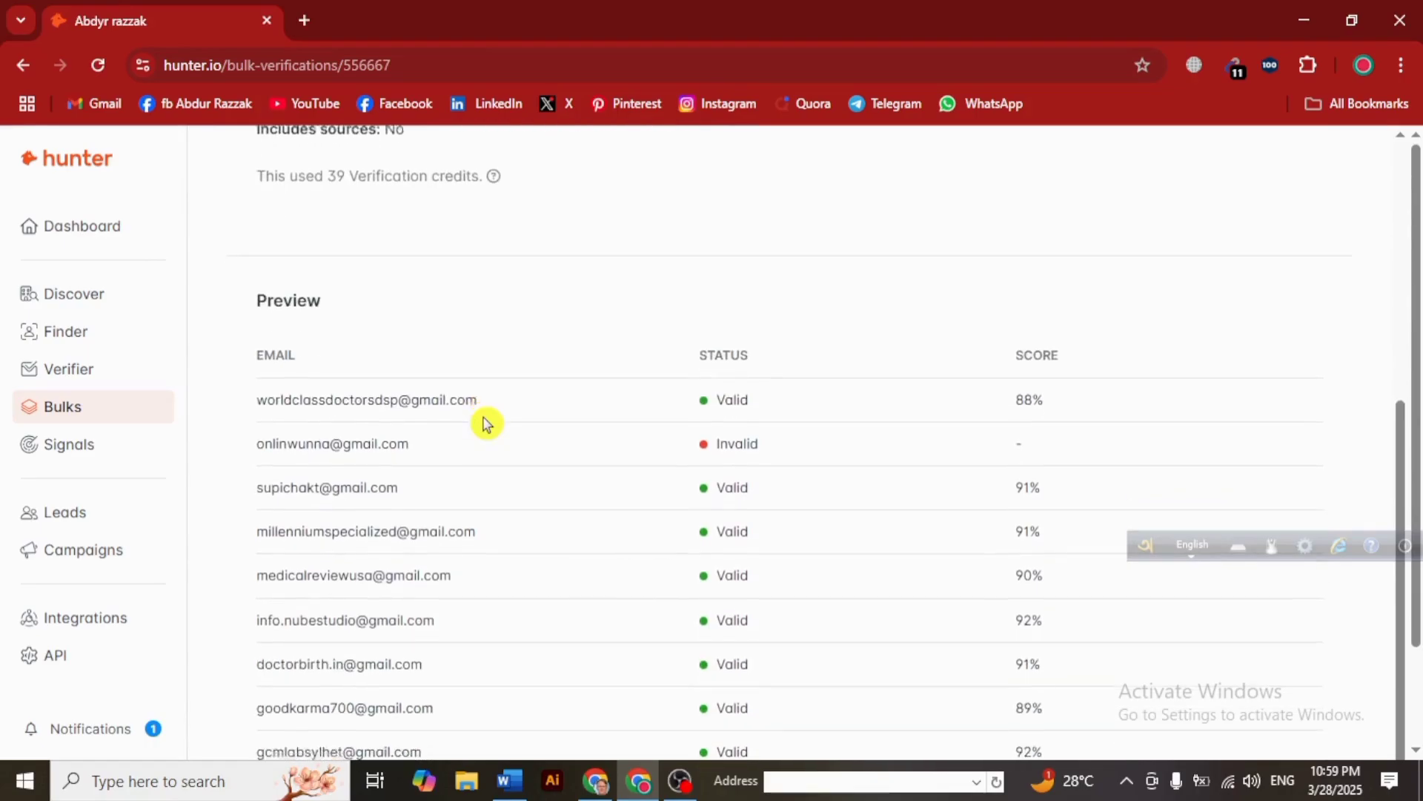
{"action": "scroll", "coordinate": [394, 416], "scroll_direction": "up", "scroll_amount": 6}
{"action": "scroll", "coordinate": [388, 463], "scroll_direction": "down", "scroll_amount": 5}
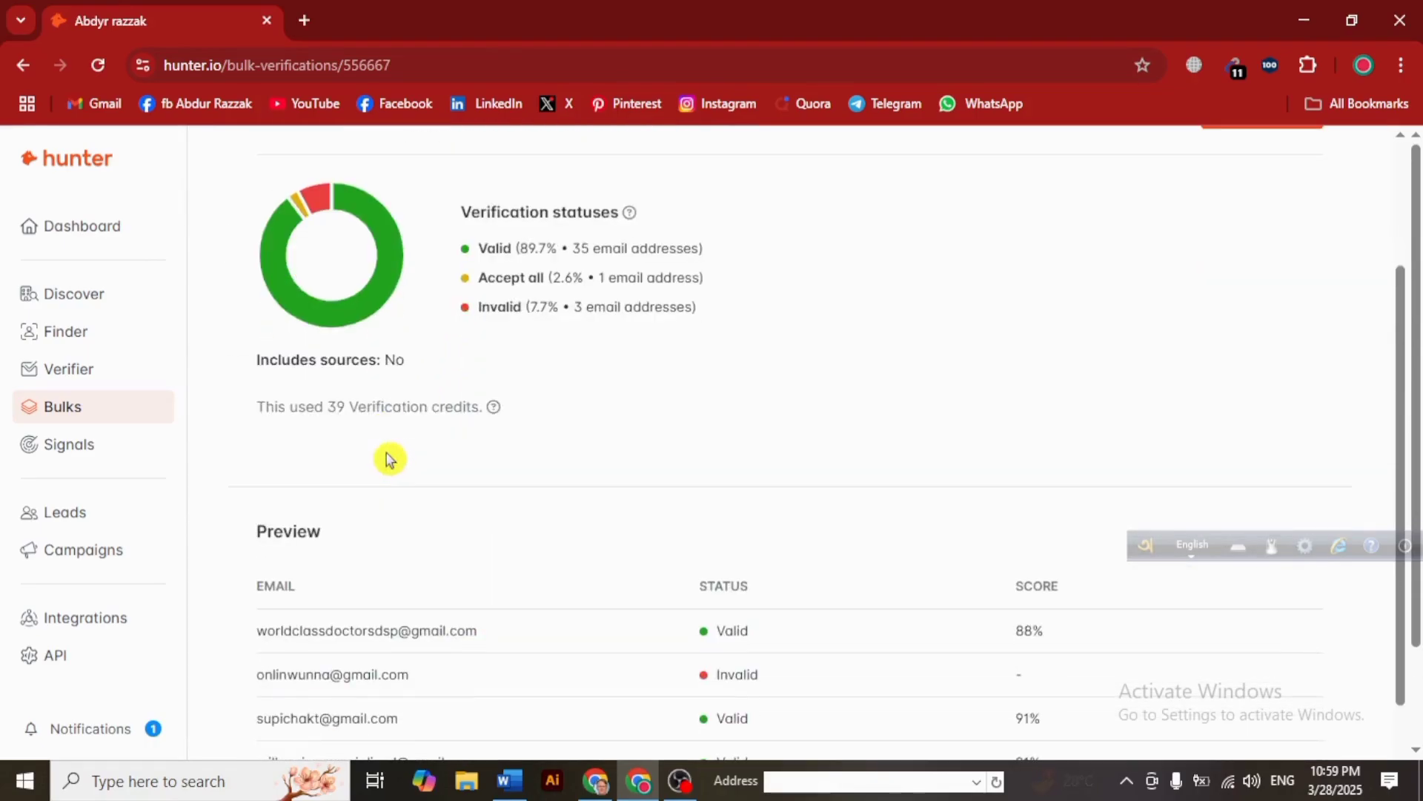
{"action": "scroll", "coordinate": [393, 449], "scroll_direction": "up", "scroll_amount": 4}
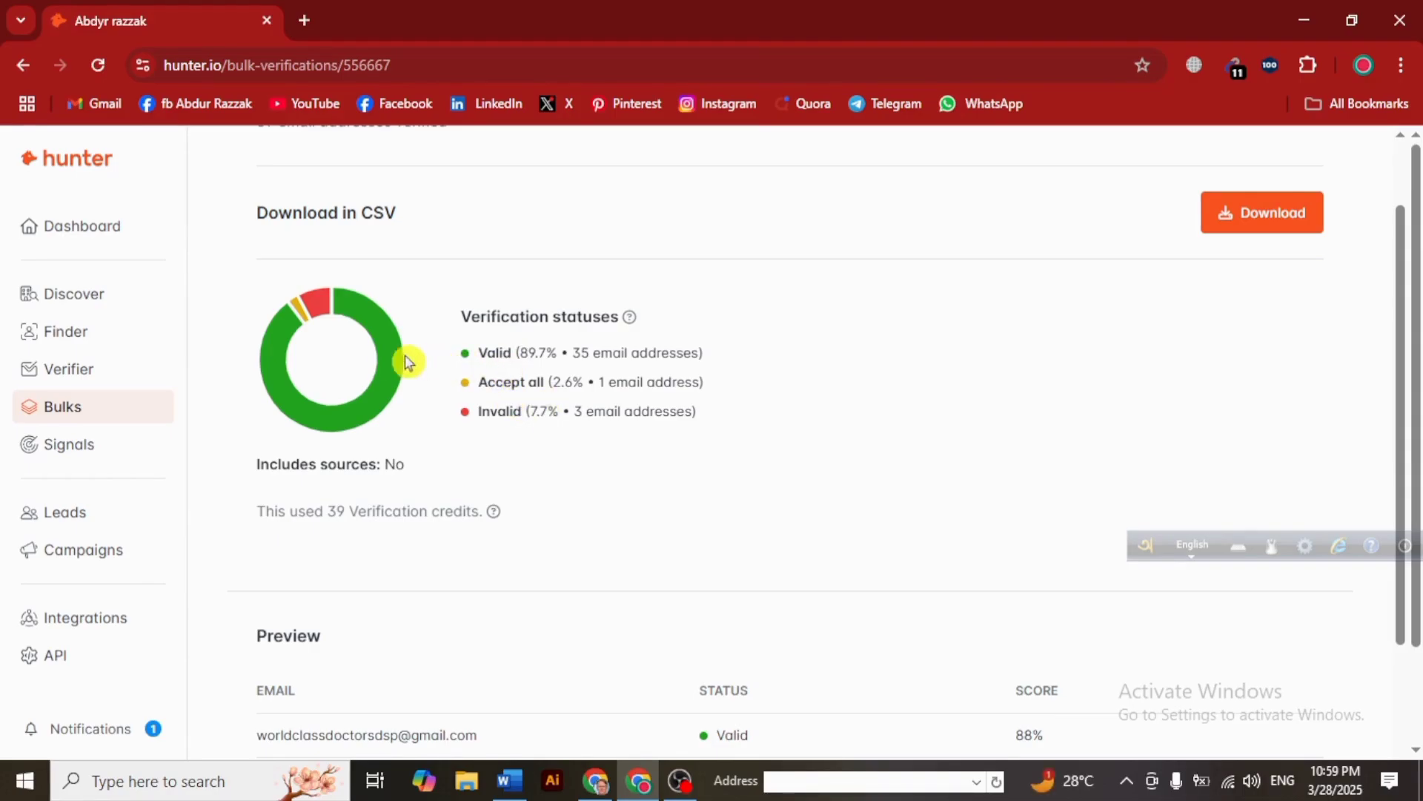
{"action": "scroll", "coordinate": [454, 363], "scroll_direction": "up", "scroll_amount": 1}
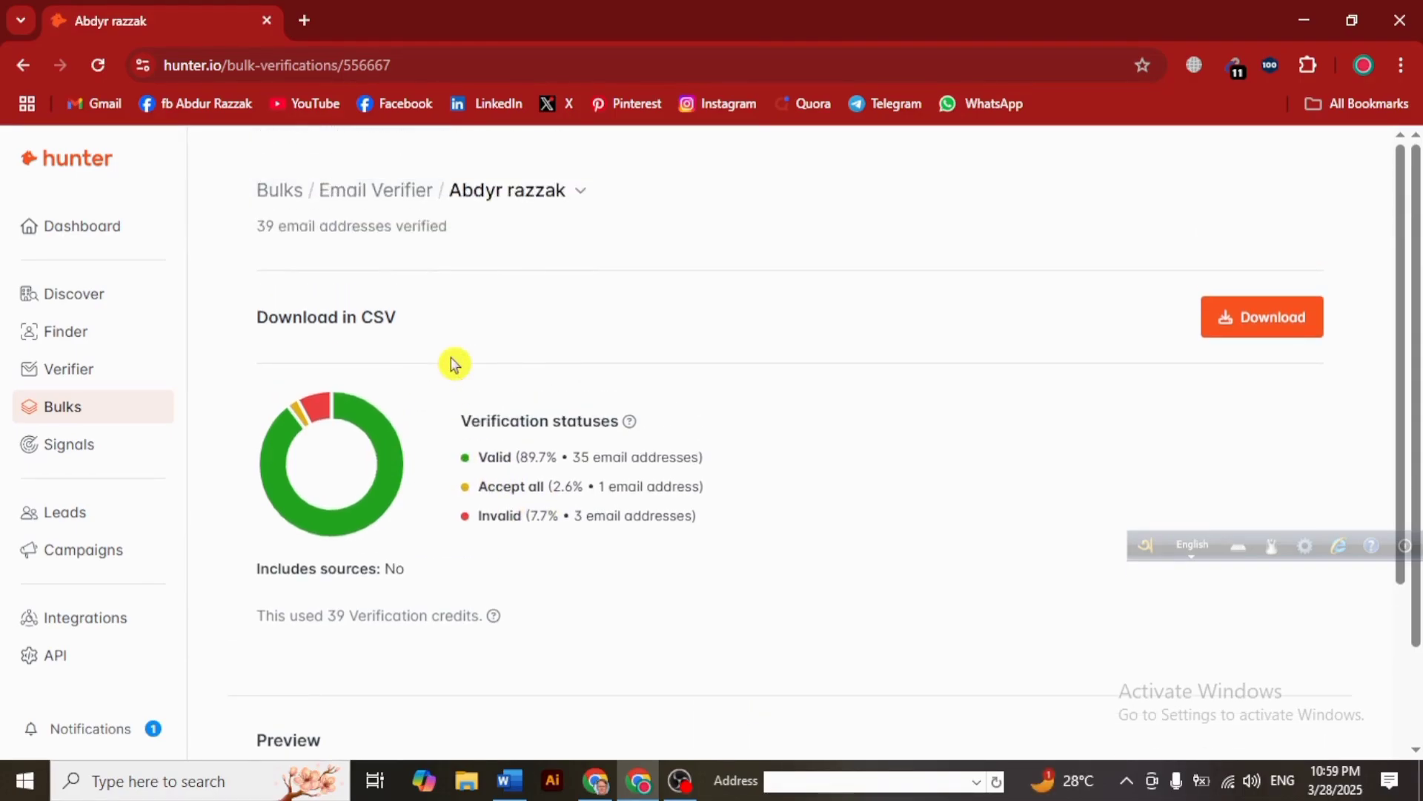
{"action": "scroll", "coordinate": [430, 375], "scroll_direction": "down", "scroll_amount": 5}
{"action": "scroll", "coordinate": [429, 378], "scroll_direction": "down", "scroll_amount": 2}
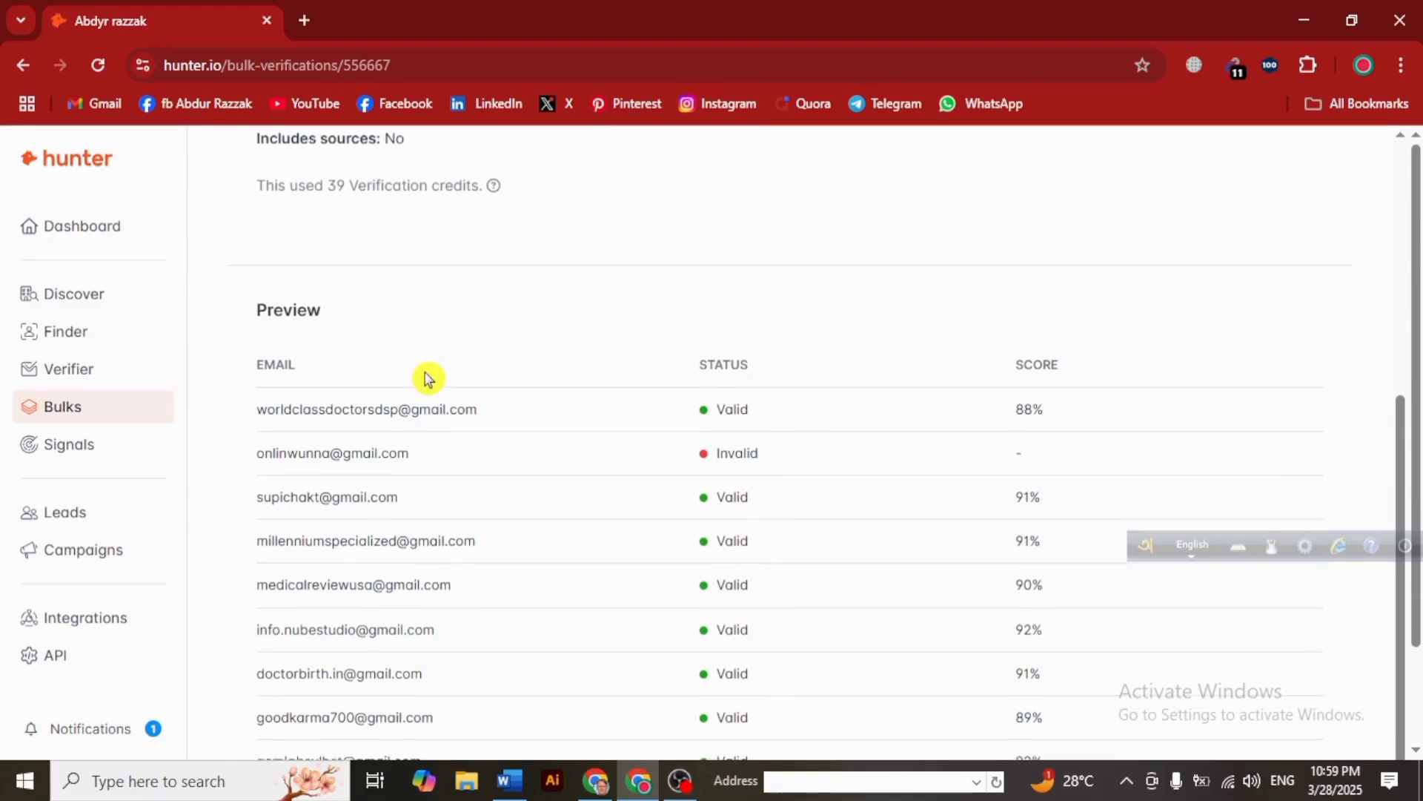
{"action": "scroll", "coordinate": [516, 432], "scroll_direction": "up", "scroll_amount": 7}
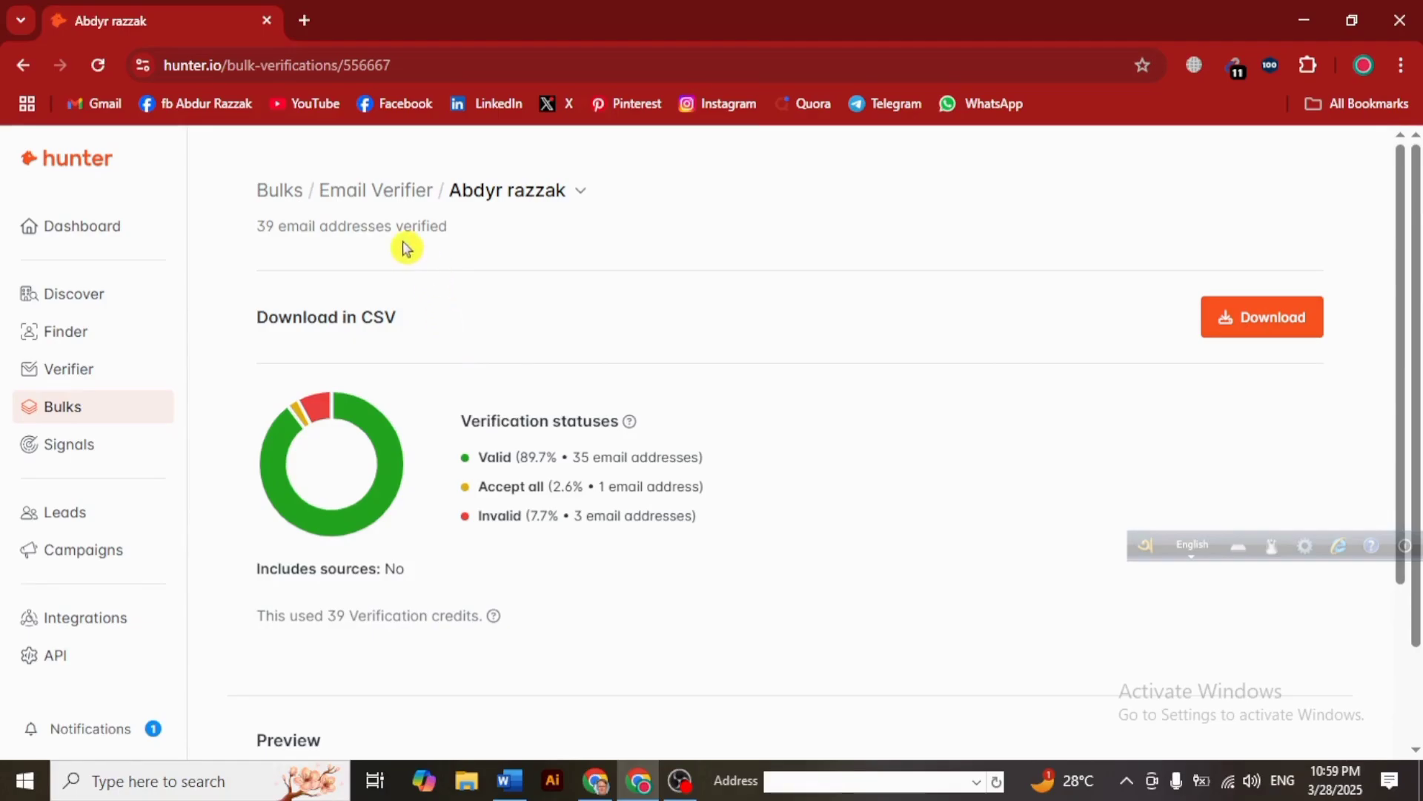
{"action": "scroll", "coordinate": [461, 395], "scroll_direction": "down", "scroll_amount": 5}
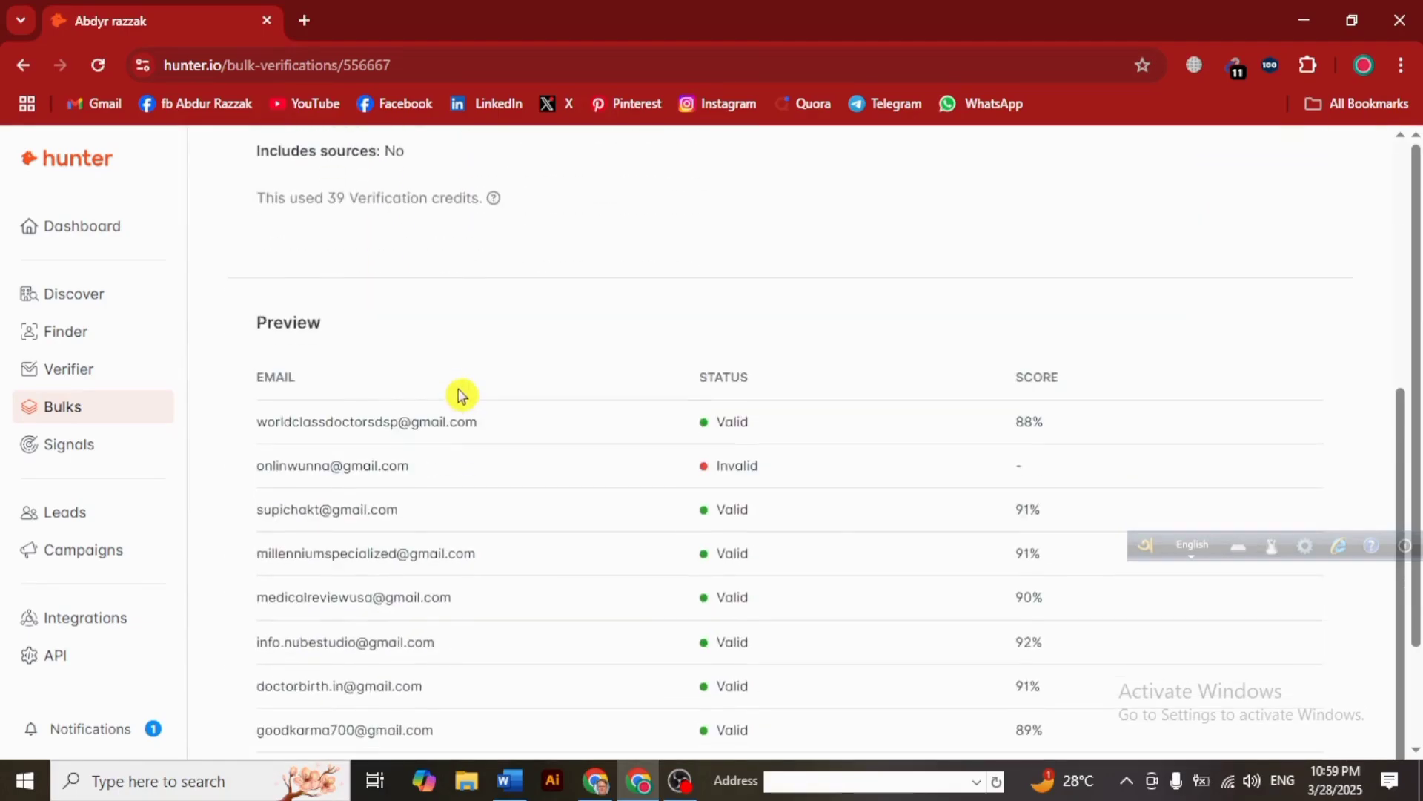
{"action": "scroll", "coordinate": [514, 378], "scroll_direction": "up", "scroll_amount": 5}
- Download the valid-only results as a CSV file
{"action": "left_click", "coordinate": [1221, 327]}
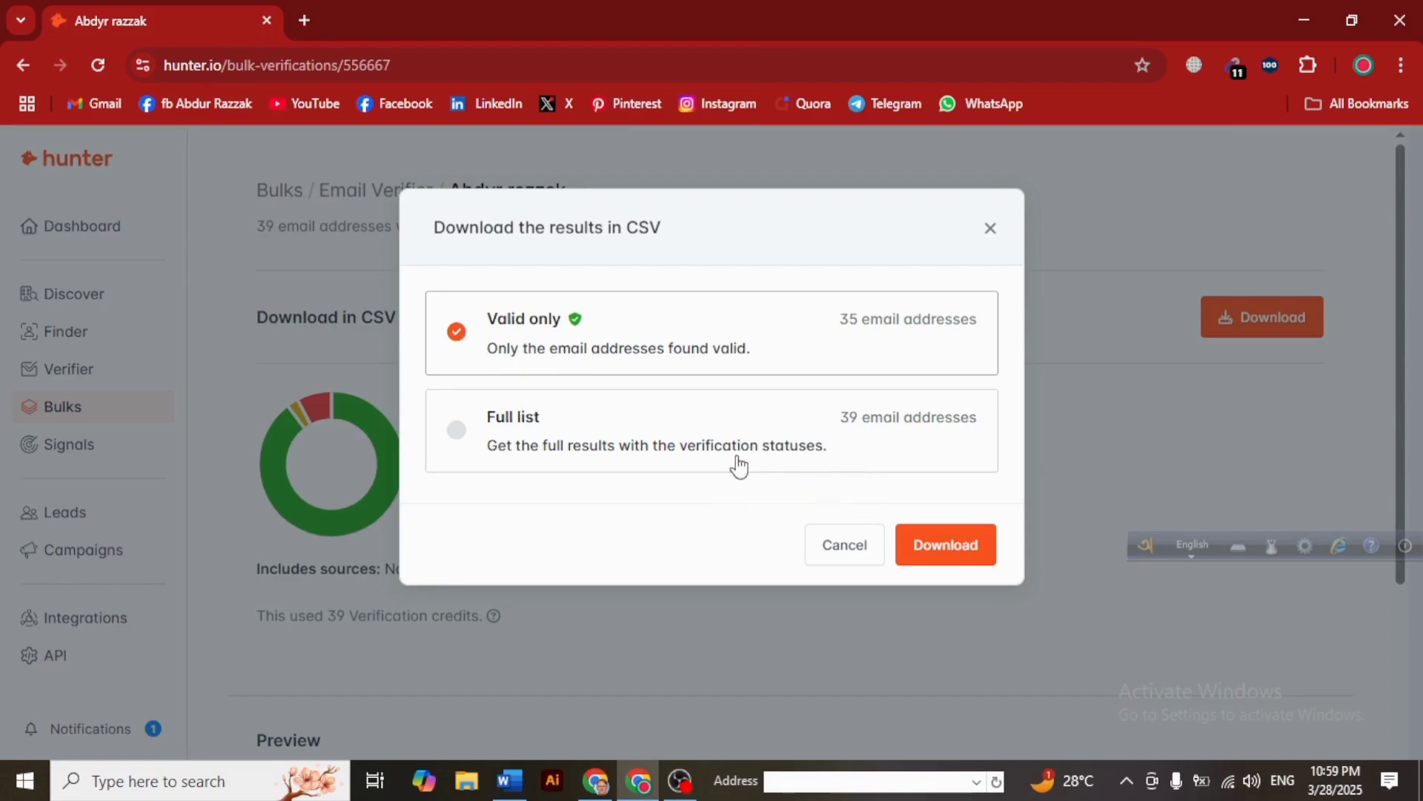
{"action": "left_click", "coordinate": [458, 434]}
{"action": "left_click", "coordinate": [455, 331]}
{"action": "left_click", "coordinate": [926, 550]}
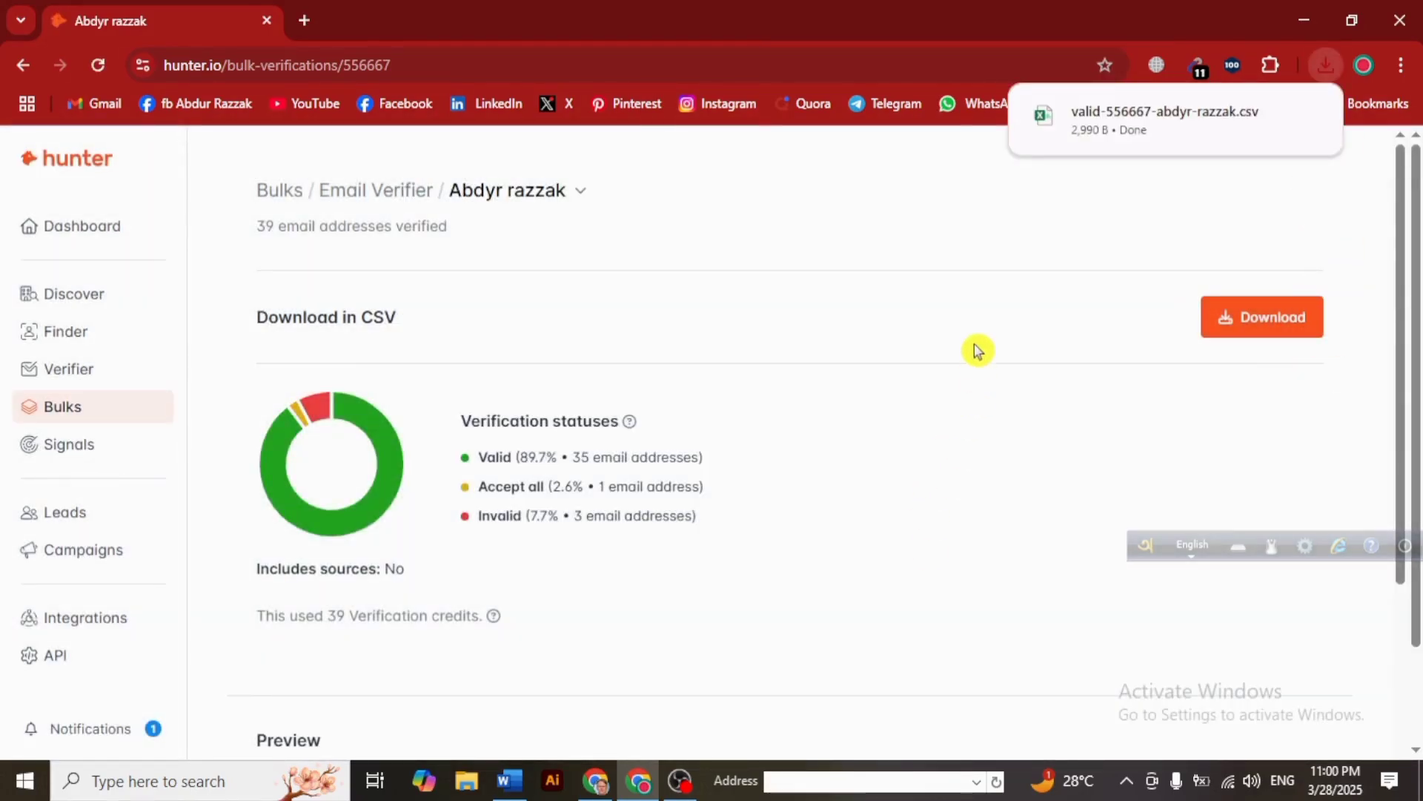
- Open the downloaded valid-only CSV in Excel and maximize the window
{"action": "left_click", "coordinate": [1080, 117]}
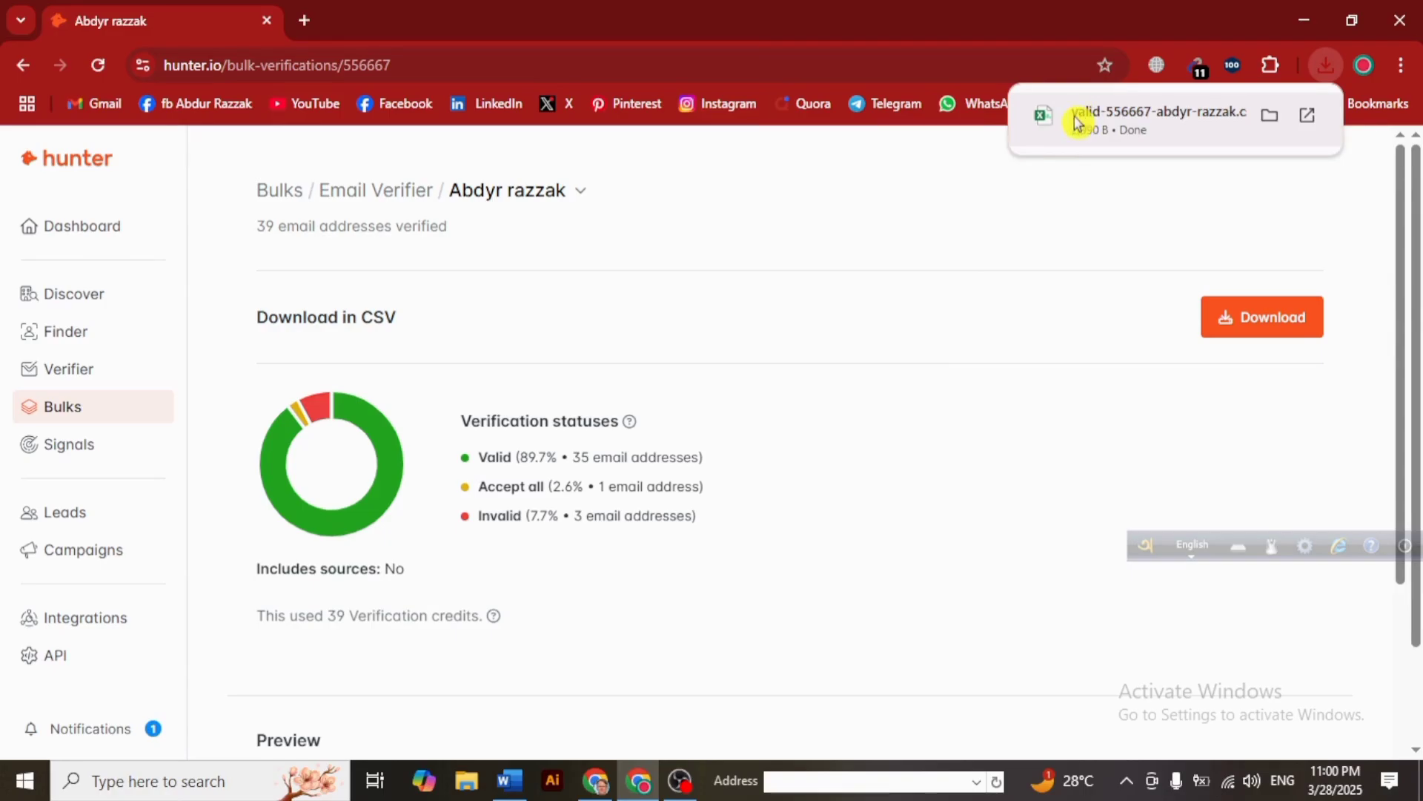
{"action": "left_click", "coordinate": [1058, 200]}
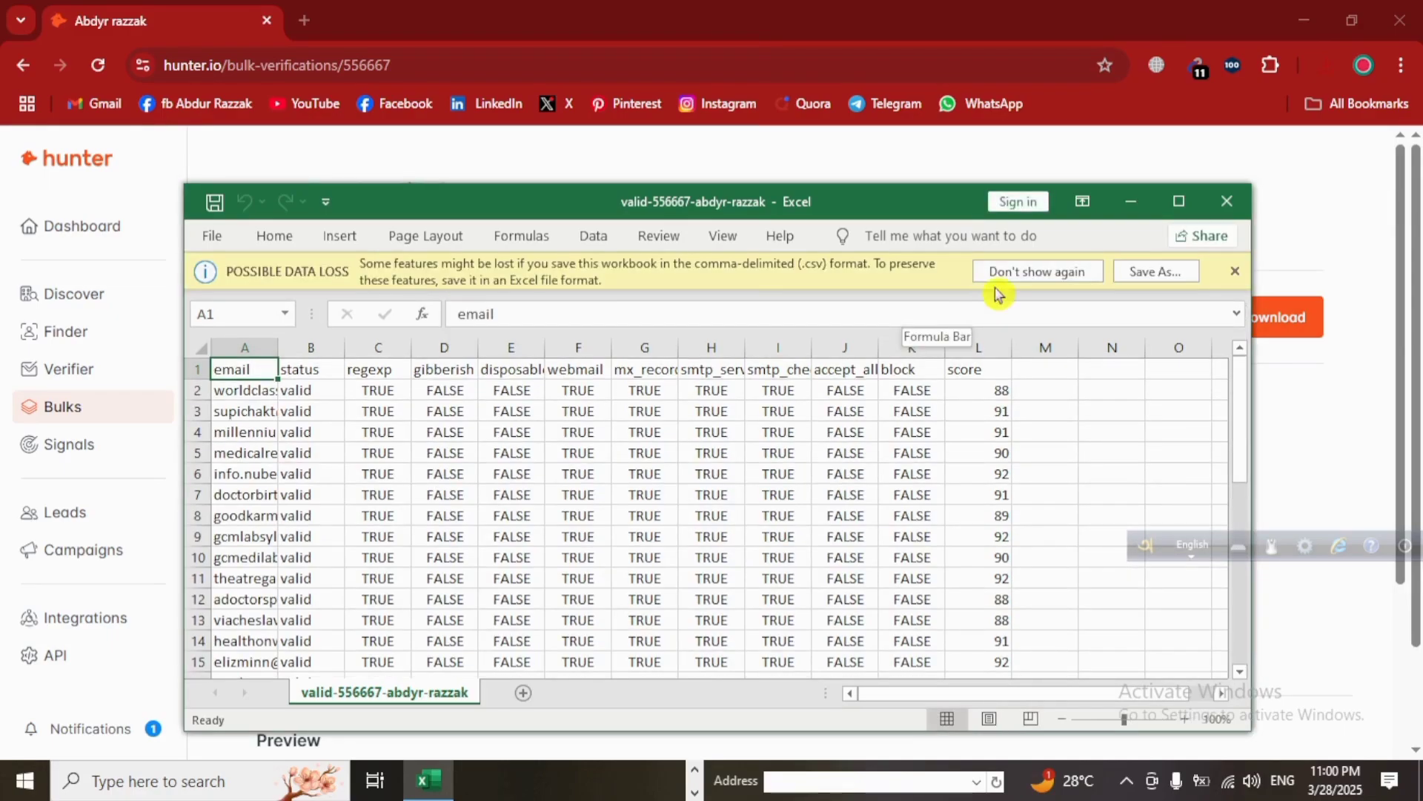
{"action": "left_click", "coordinate": [1179, 207]}
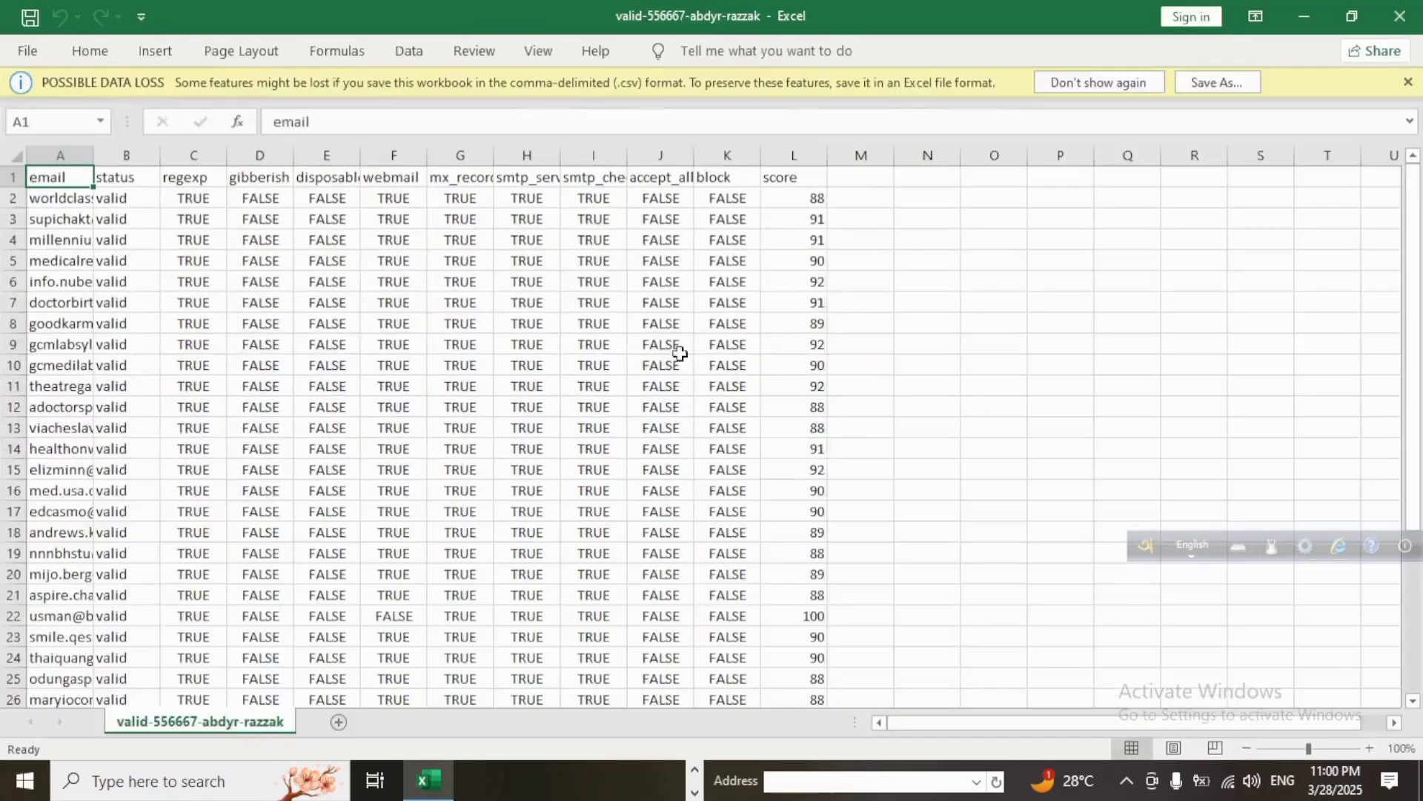
{"action": "scroll", "coordinate": [128, 328], "scroll_direction": "down", "scroll_amount": 2}
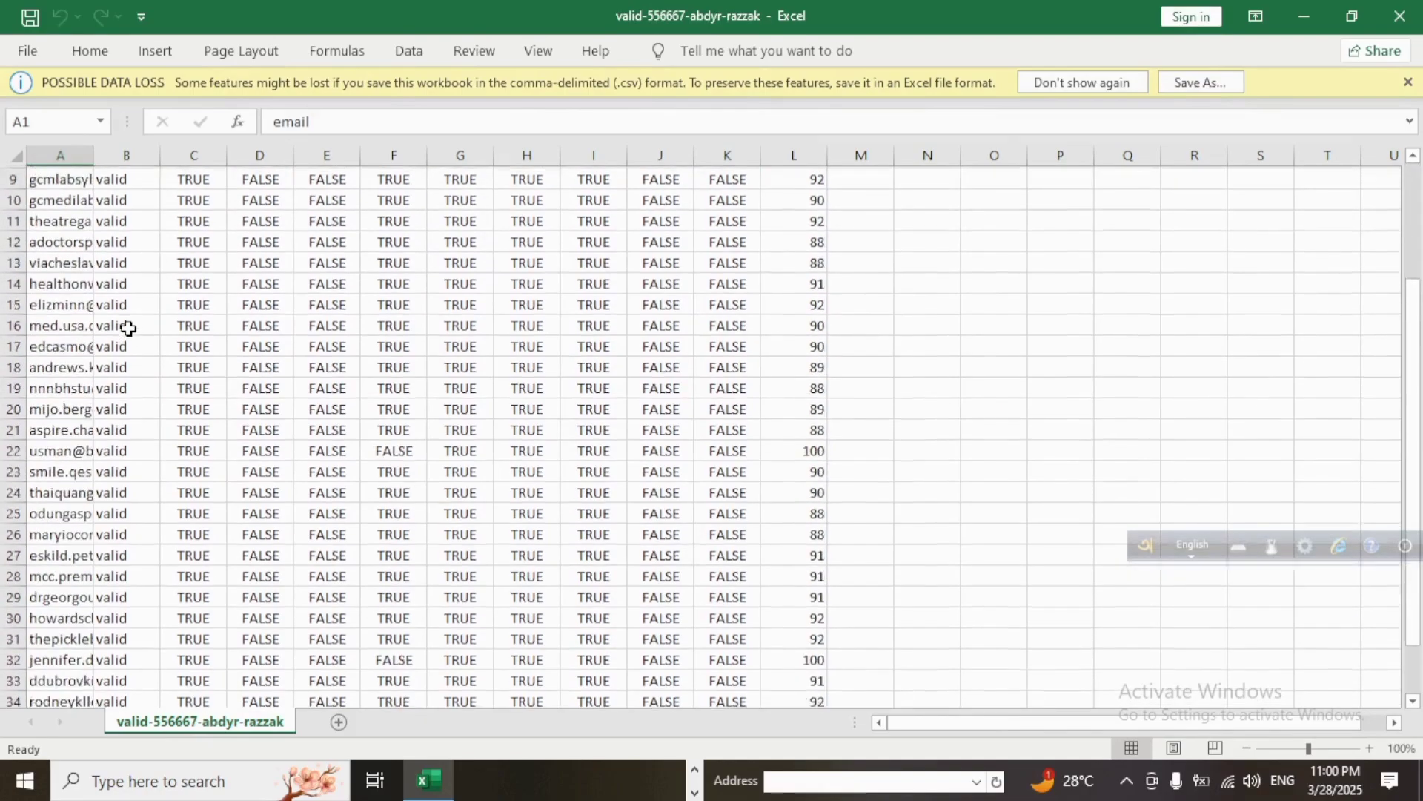
{"action": "scroll", "coordinate": [128, 329], "scroll_direction": "up", "scroll_amount": 2}
{"action": "scroll", "coordinate": [128, 328], "scroll_direction": "down", "scroll_amount": 1}
{"action": "scroll", "coordinate": [129, 329], "scroll_direction": "up", "scroll_amount": 1}
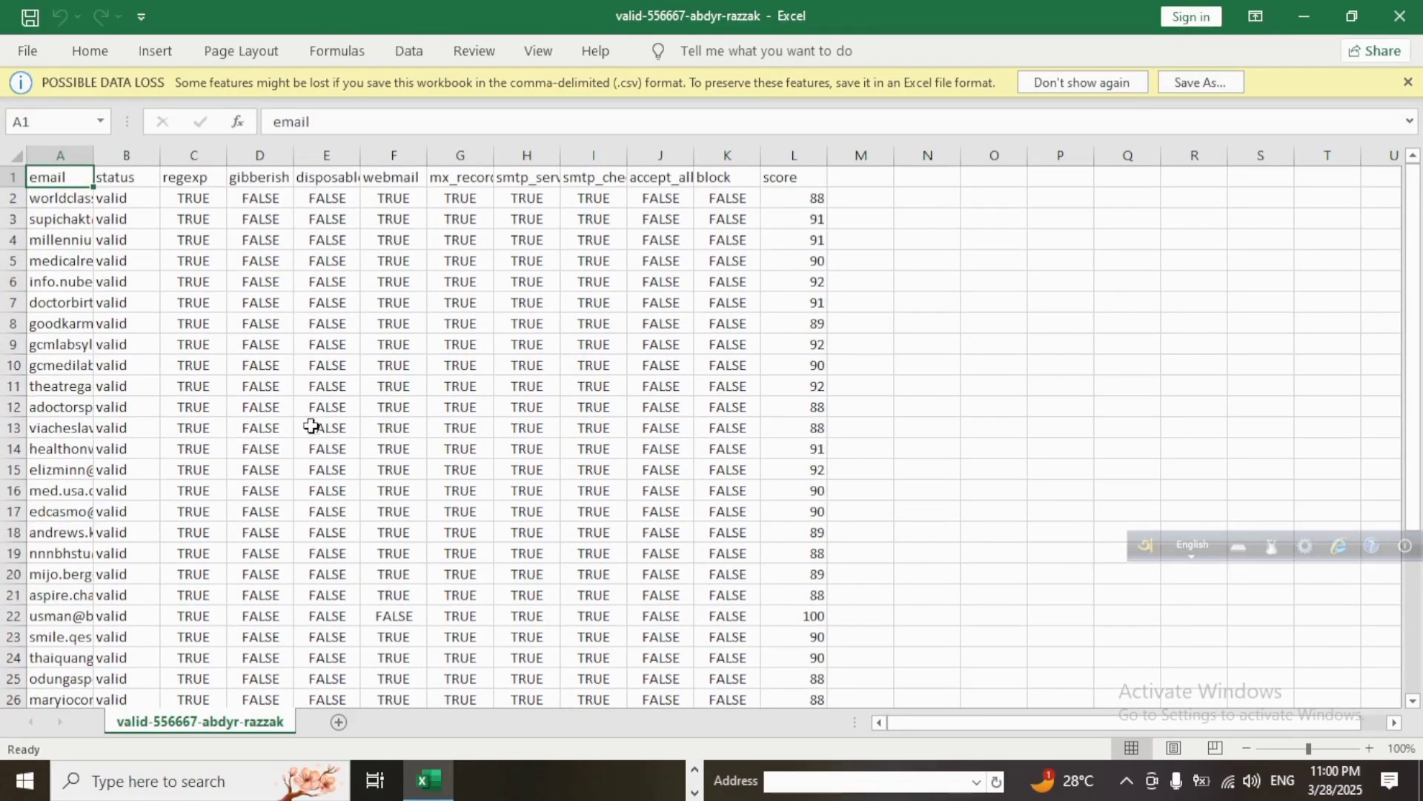
{"action": "scroll", "coordinate": [279, 330], "scroll_direction": "down", "scroll_amount": 6}
{"action": "scroll", "coordinate": [277, 334], "scroll_direction": "up", "scroll_amount": 4}
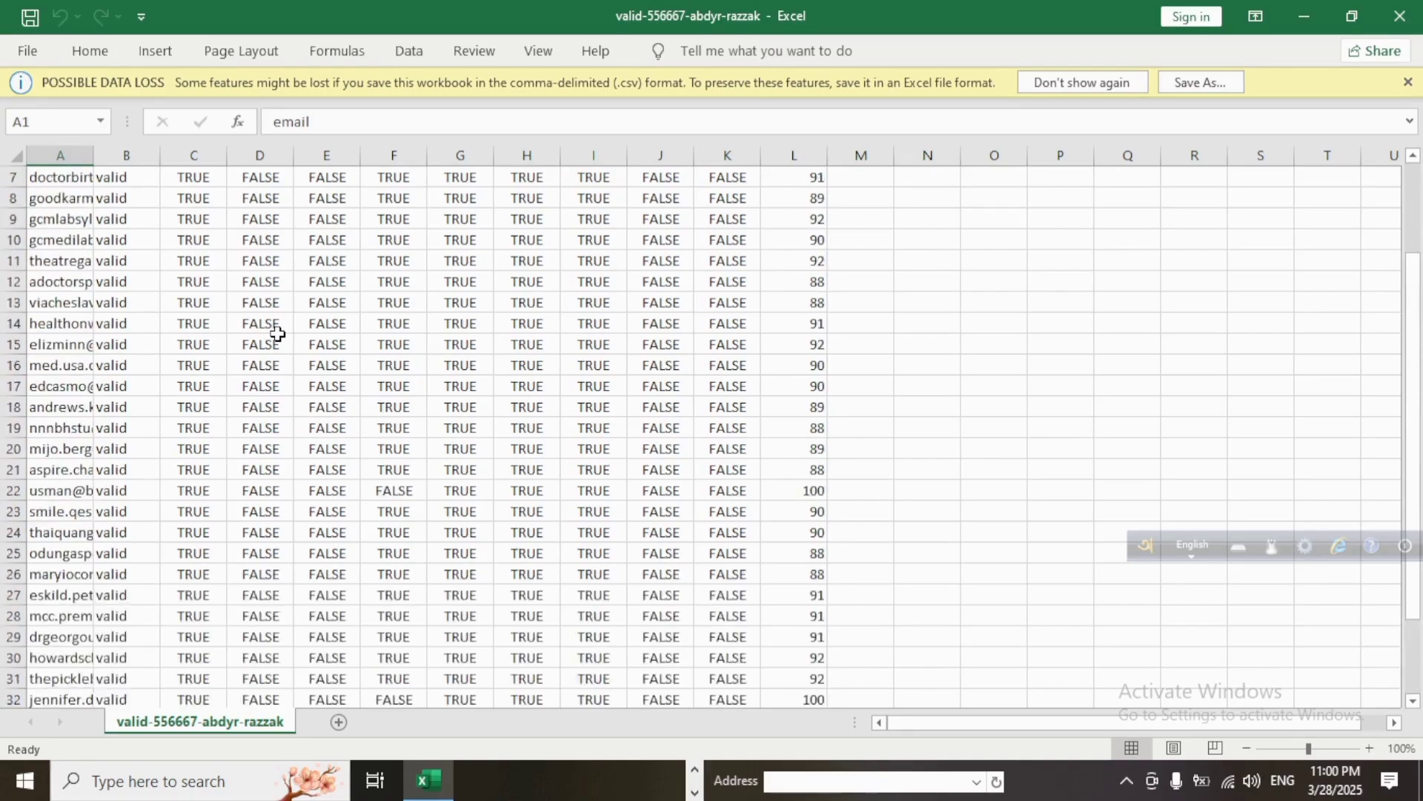
{"action": "scroll", "coordinate": [277, 333], "scroll_direction": "up", "scroll_amount": 2}
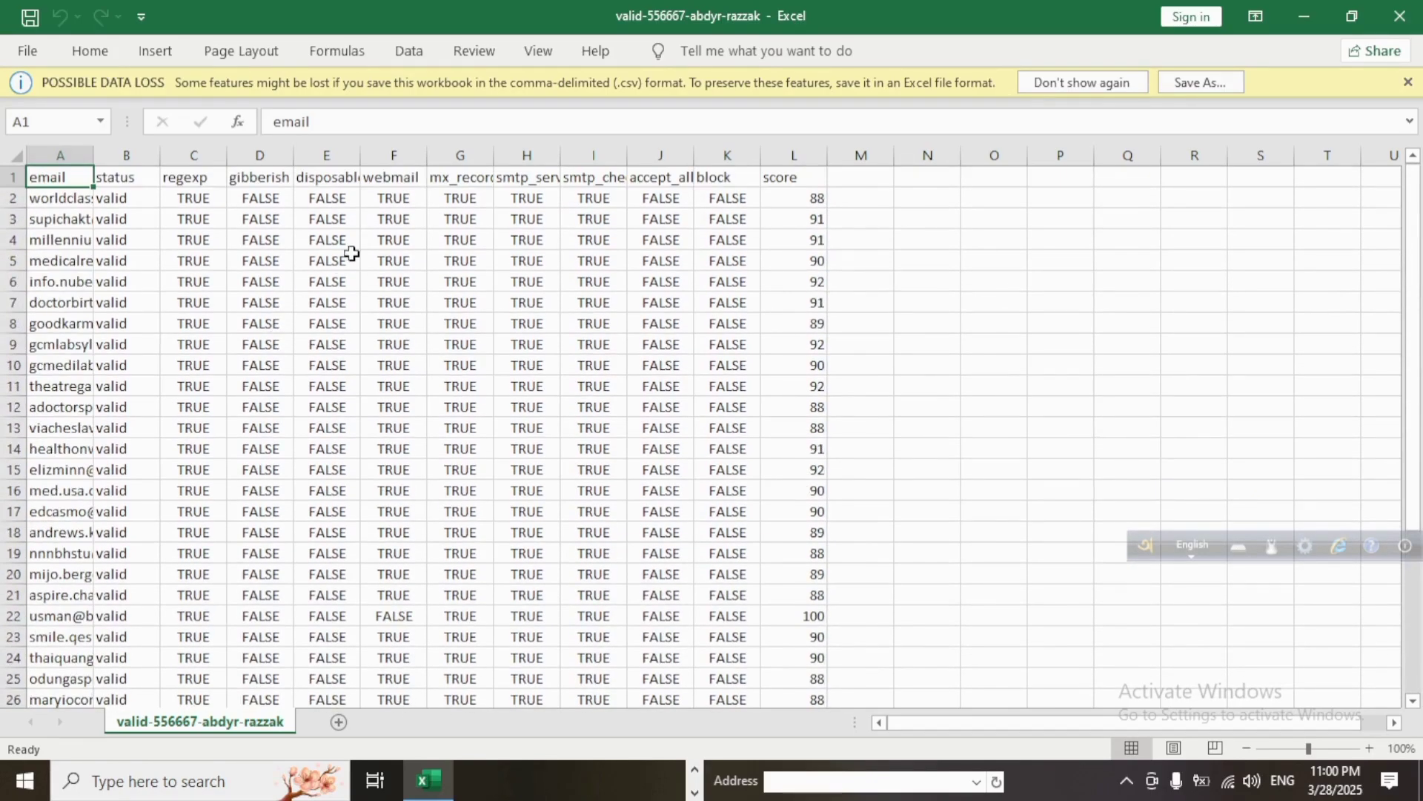
- Inspect the status values in the first rows and the email in cell A3
{"action": "left_click", "coordinate": [110, 195]}
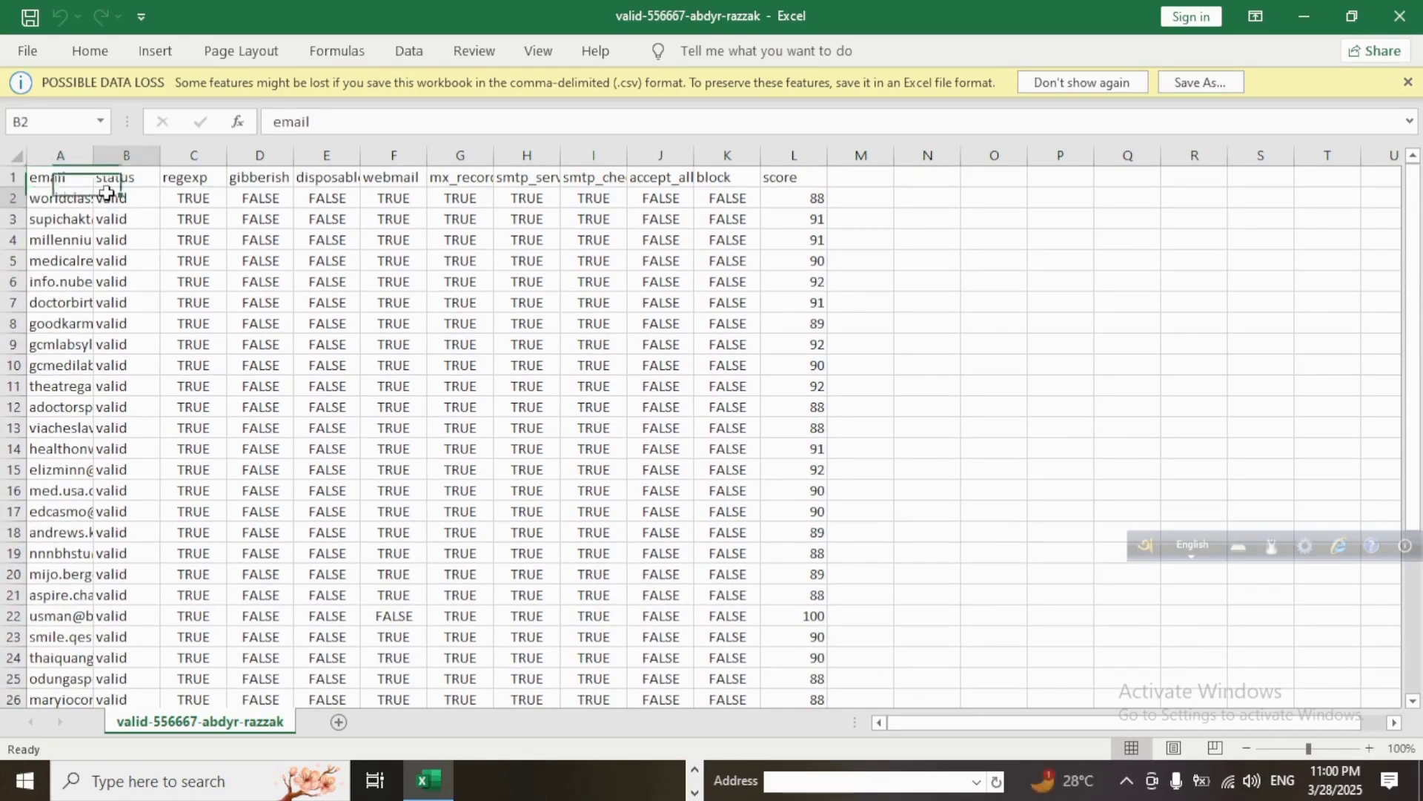
{"action": "left_click", "coordinate": [106, 216]}
{"action": "left_click_drag", "start_coordinate": [110, 245], "coordinate": [115, 263]}
{"action": "left_click", "coordinate": [120, 319]}
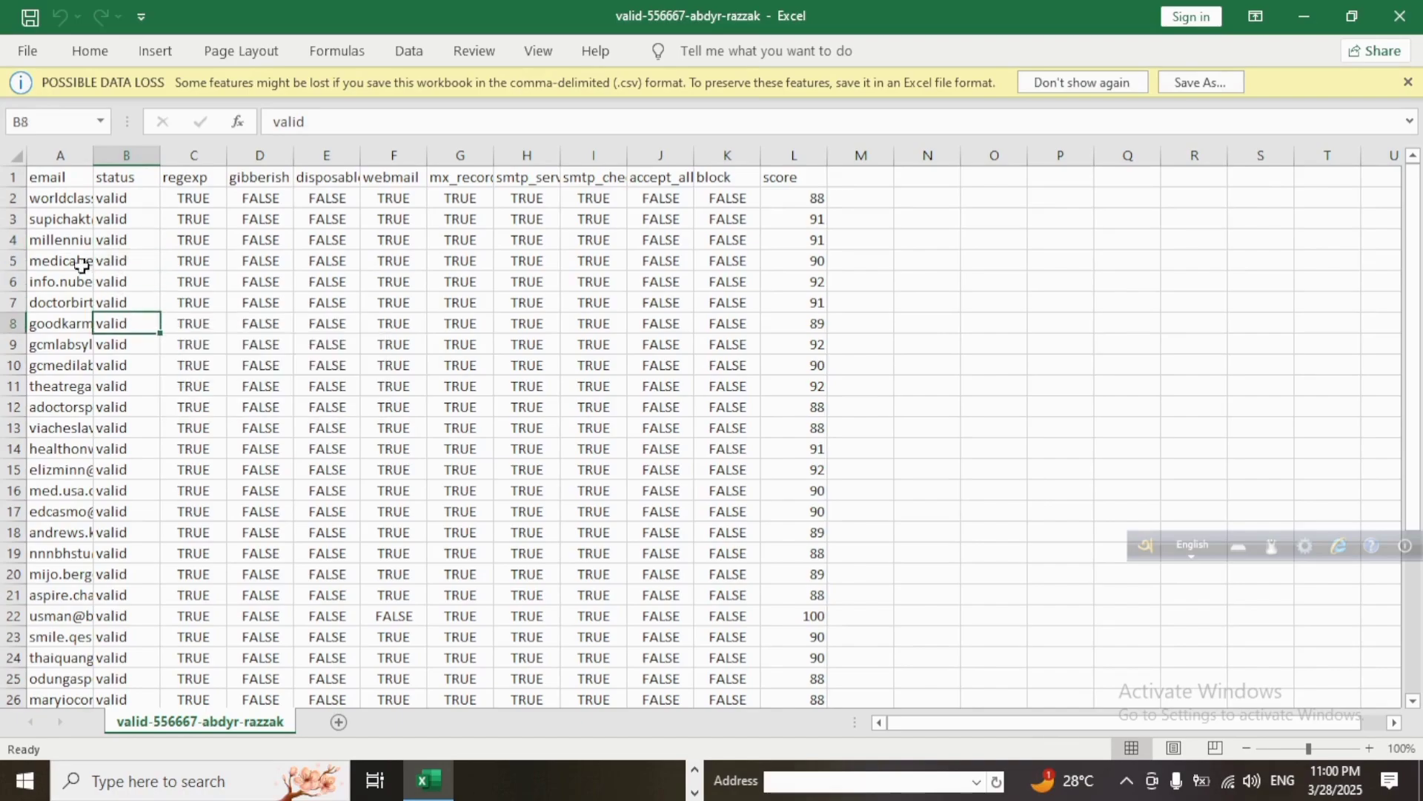
{"action": "left_click", "coordinate": [69, 224]}
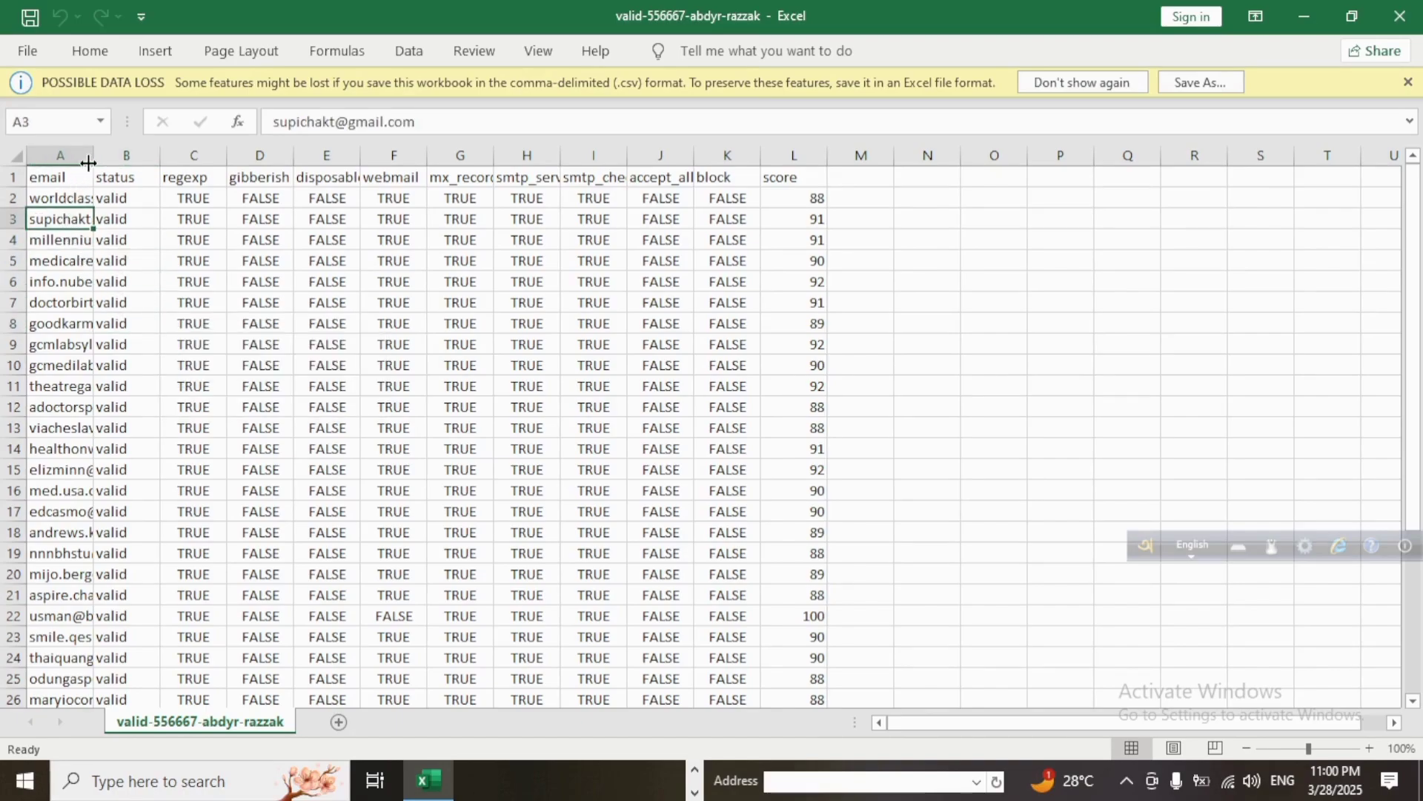
- Widen column A to fit the full email addresses and select them
{"action": "left_click_drag", "start_coordinate": [88, 157], "coordinate": [212, 153]}
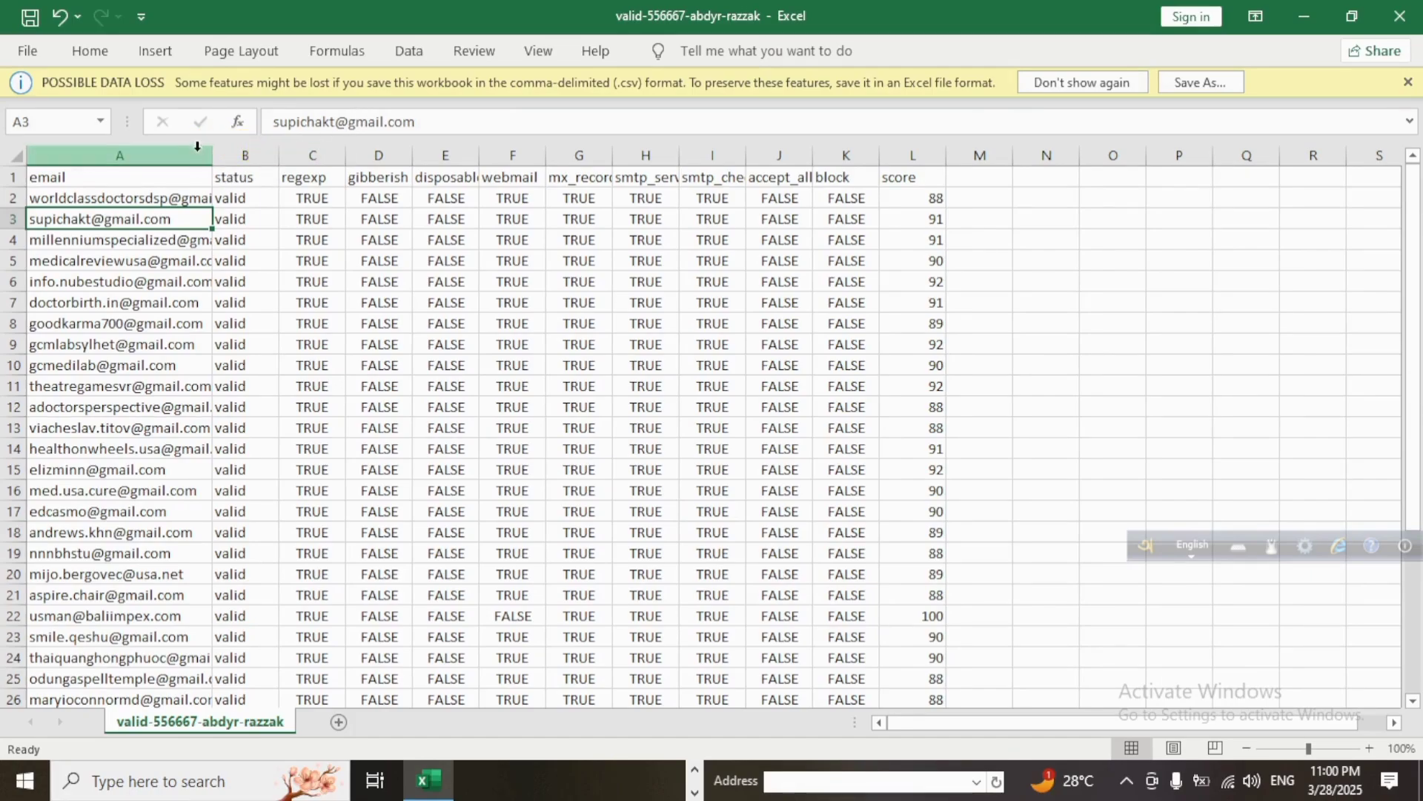
{"action": "left_click_drag", "start_coordinate": [209, 153], "coordinate": [445, 153]}
{"action": "scroll", "coordinate": [133, 220], "scroll_direction": "down", "scroll_amount": 5}
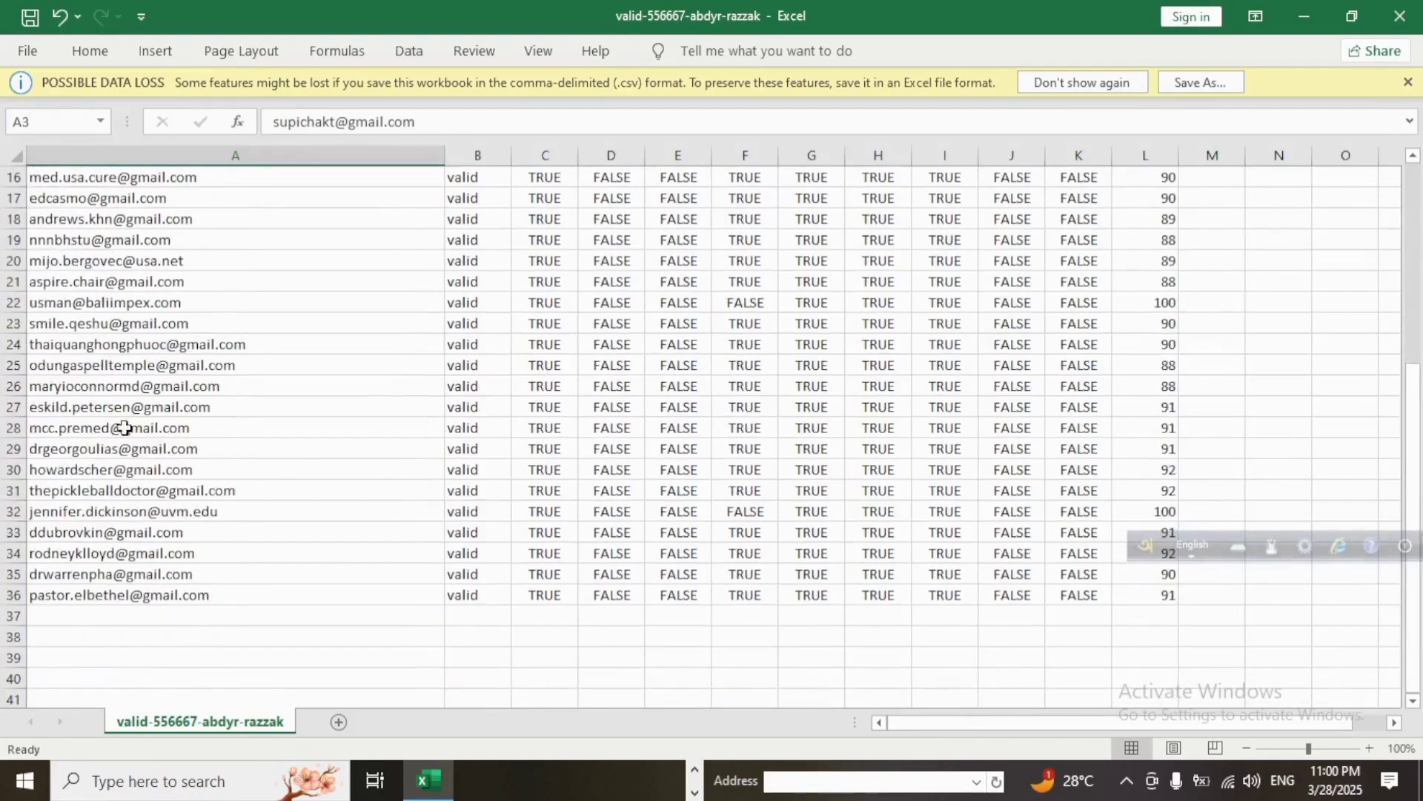
{"action": "scroll", "coordinate": [81, 365], "scroll_direction": "up", "scroll_amount": 5}
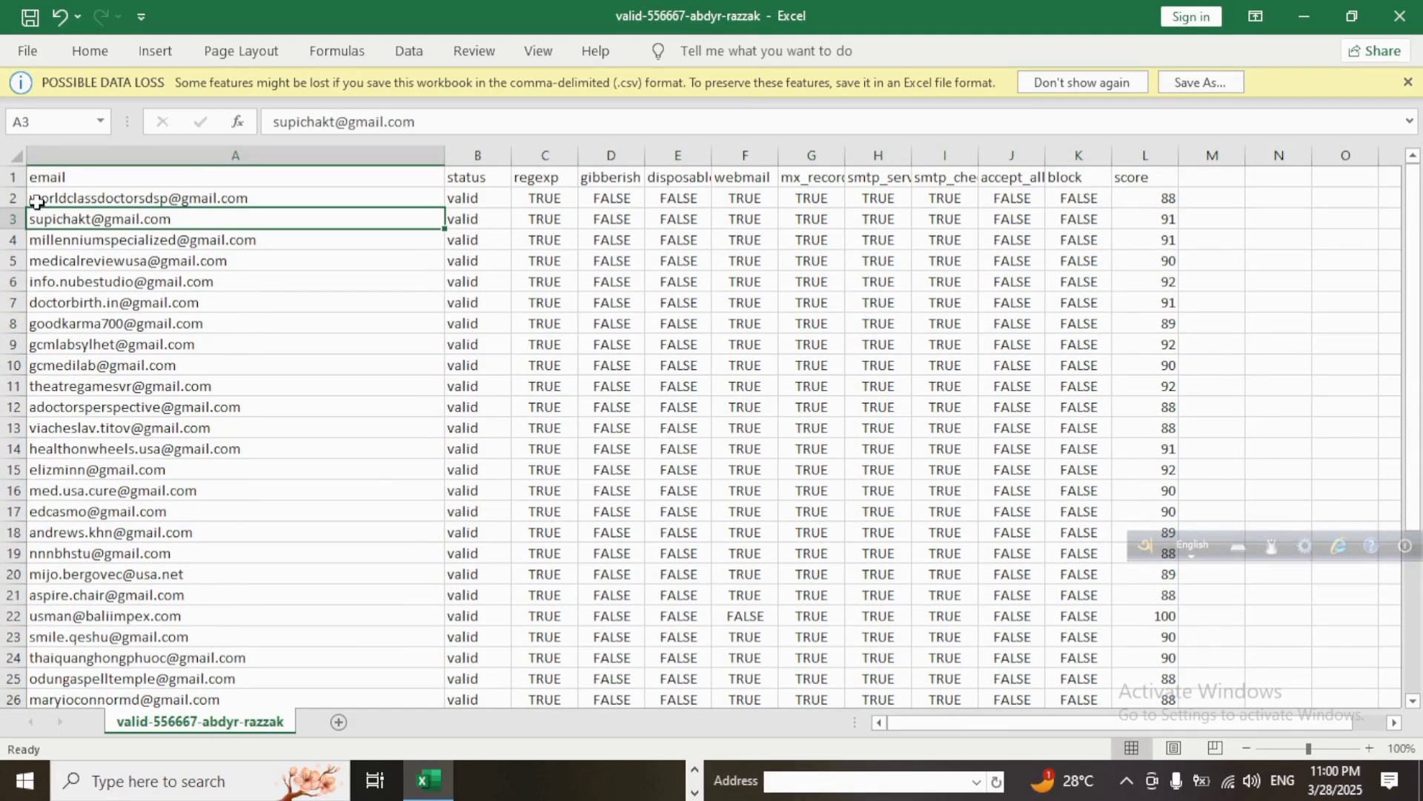
{"action": "scroll", "coordinate": [390, 483], "scroll_direction": "down", "scroll_amount": 10}
{"action": "scroll", "coordinate": [112, 197], "scroll_direction": "up", "scroll_amount": 9}
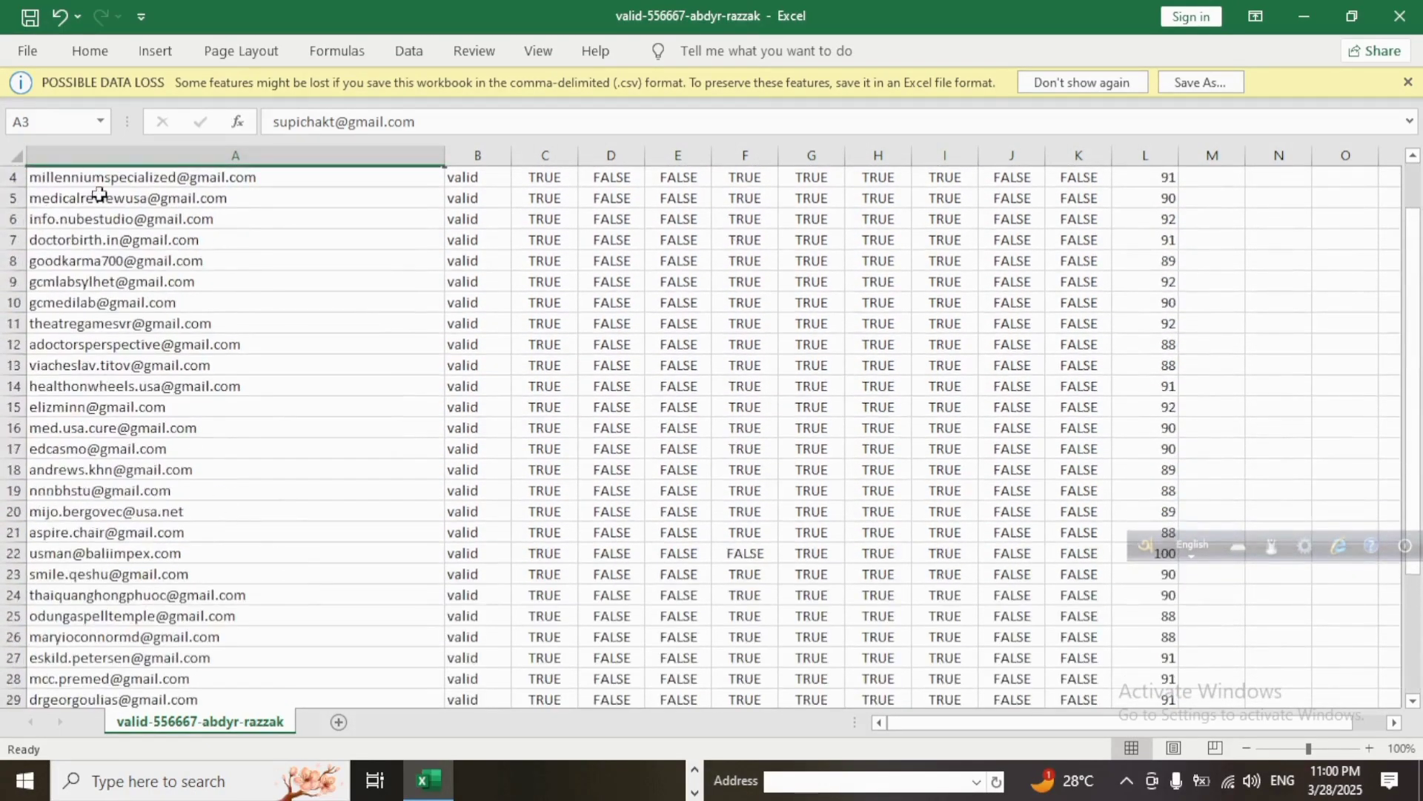
{"action": "scroll", "coordinate": [81, 223], "scroll_direction": "up", "scroll_amount": 1}
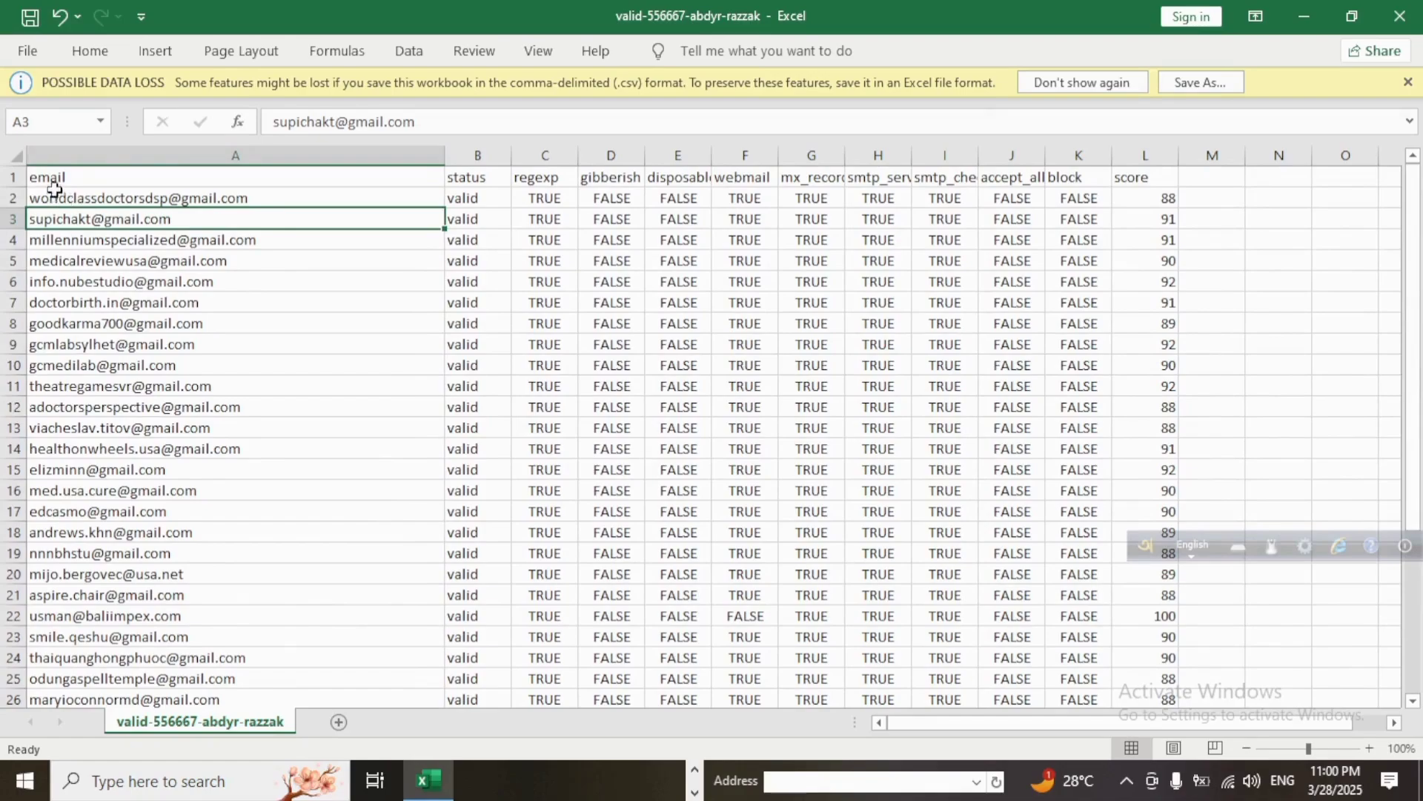
{"action": "left_click_drag", "start_coordinate": [52, 182], "coordinate": [125, 574]}
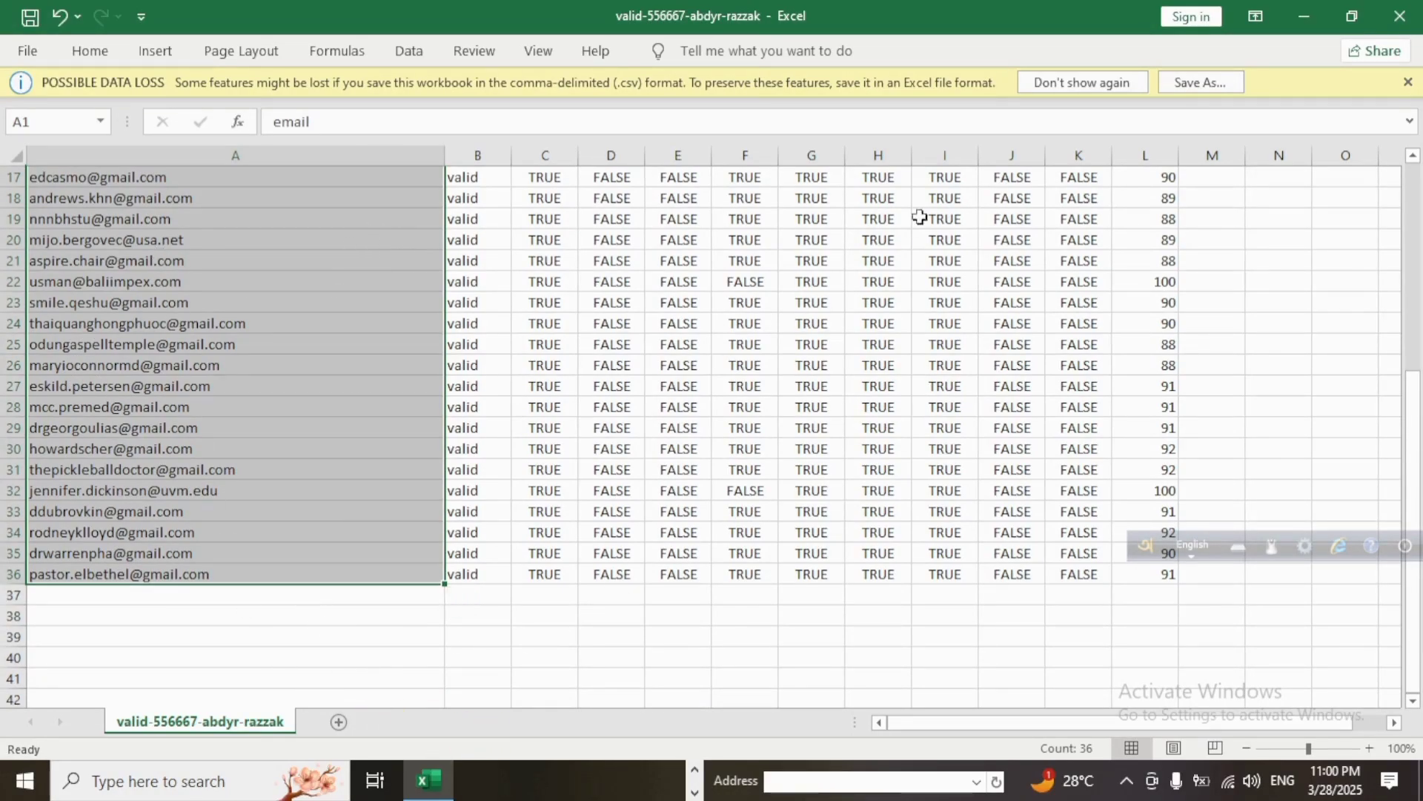
{"action": "left_click", "coordinate": [1319, 16]}
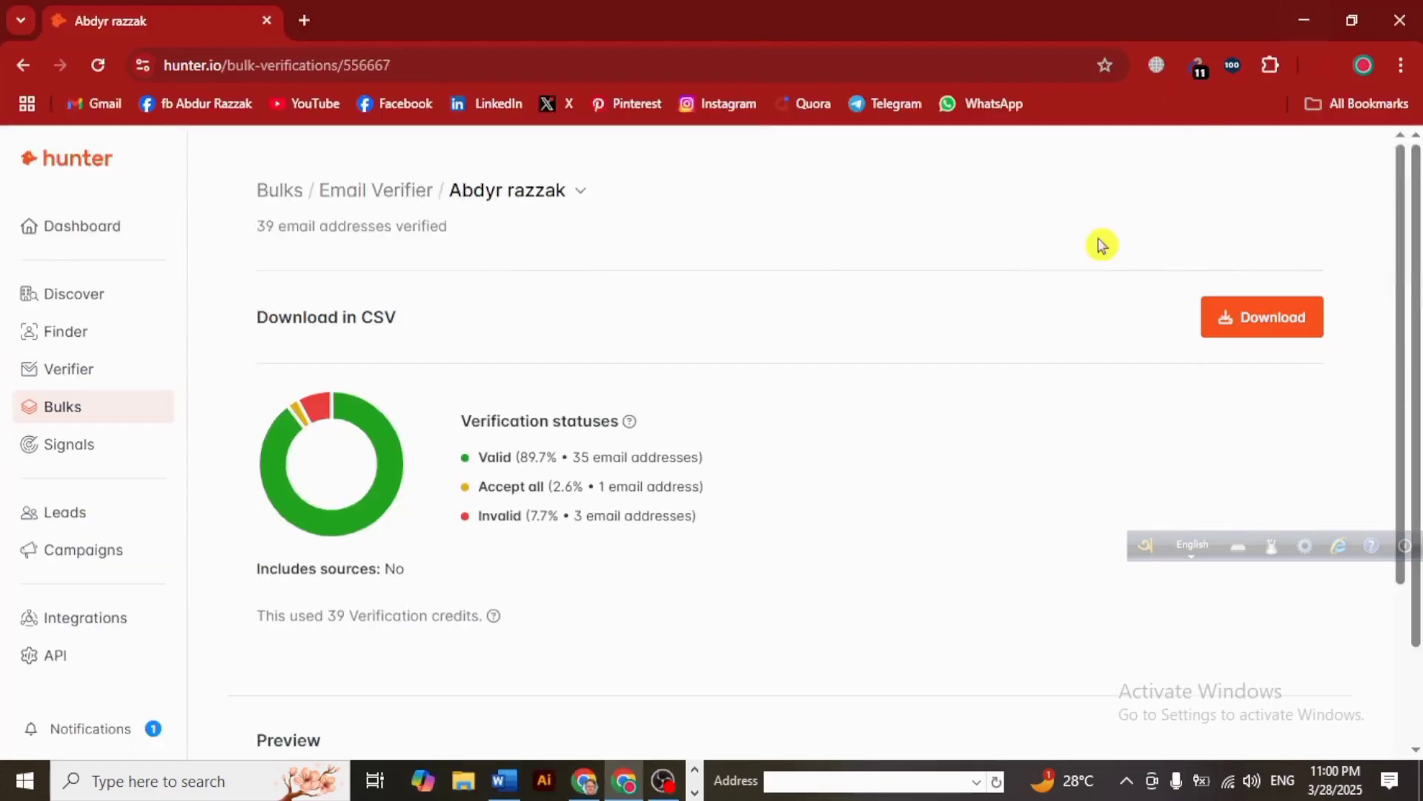
{"action": "scroll", "coordinate": [467, 502], "scroll_direction": "down", "scroll_amount": 5}
{"action": "scroll", "coordinate": [468, 501], "scroll_direction": "up", "scroll_amount": 1}
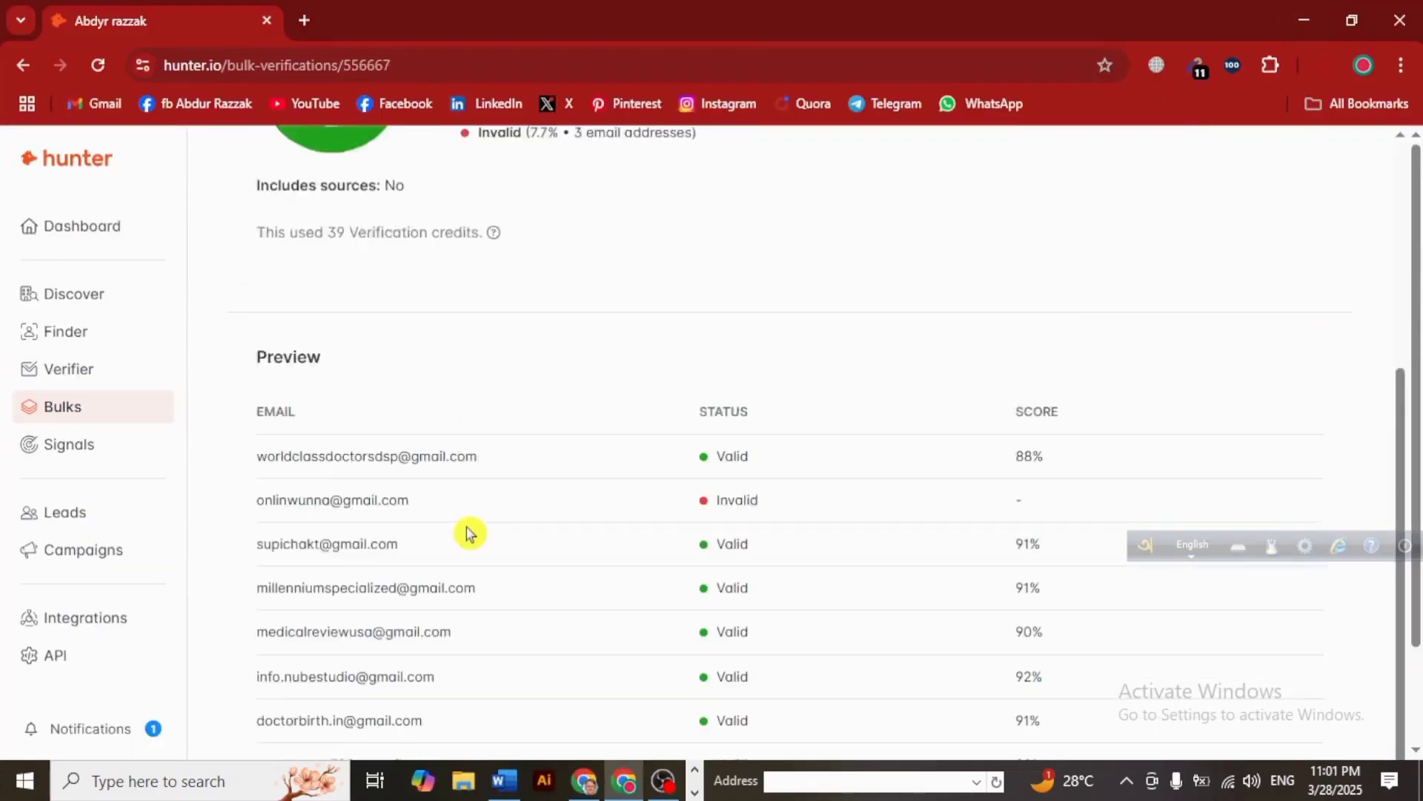
{"action": "scroll", "coordinate": [467, 533], "scroll_direction": "down", "scroll_amount": 3}
{"action": "scroll", "coordinate": [470, 546], "scroll_direction": "up", "scroll_amount": 6}
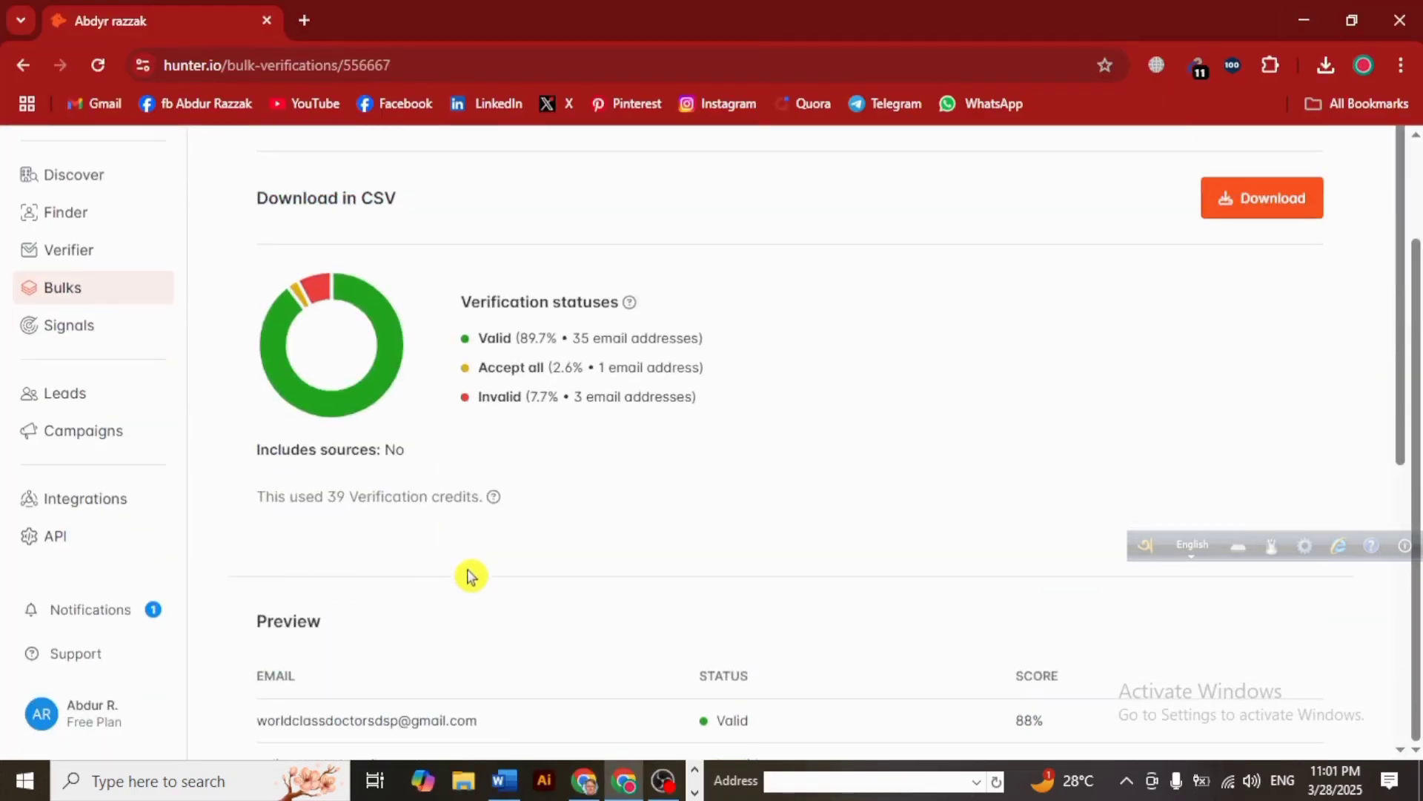
{"action": "left_click", "coordinate": [660, 790]}
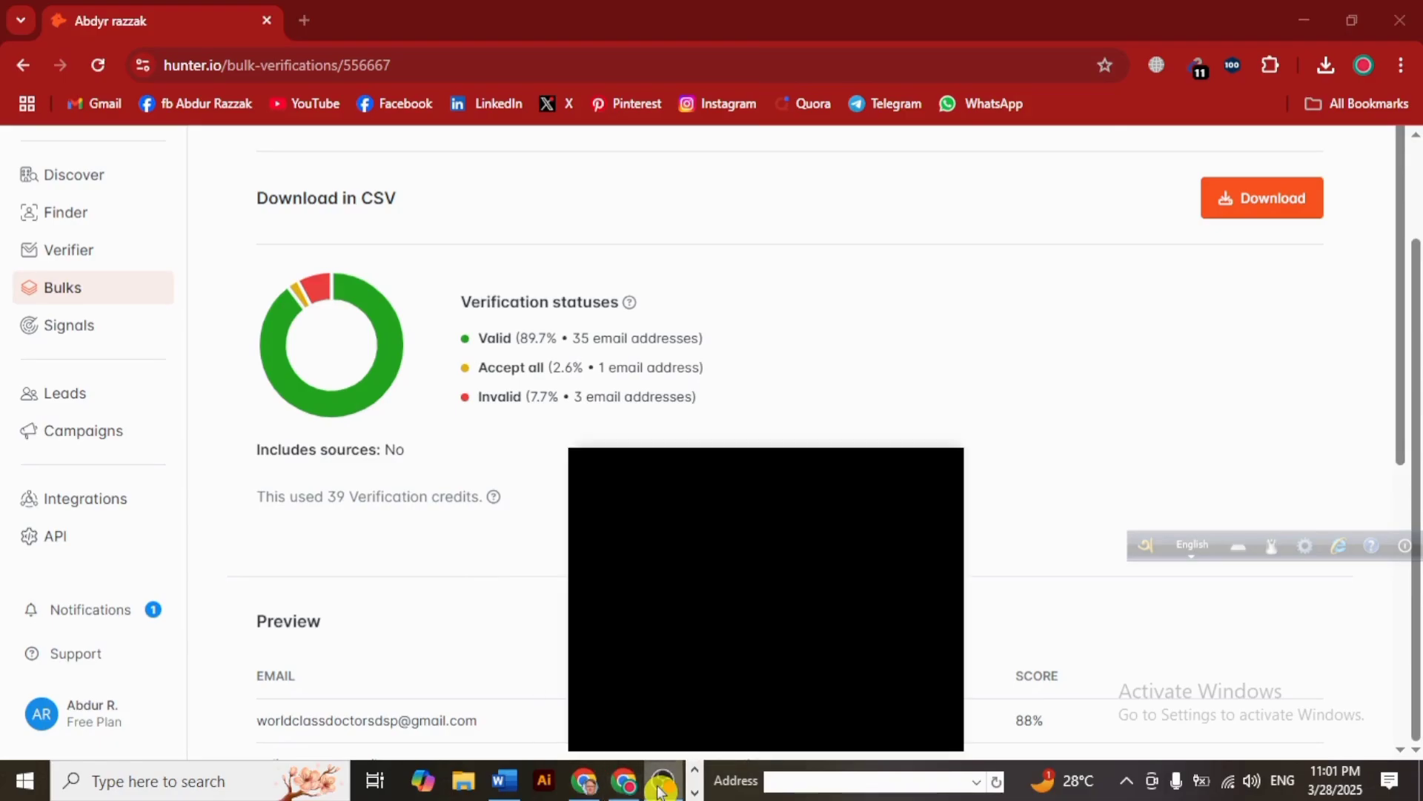